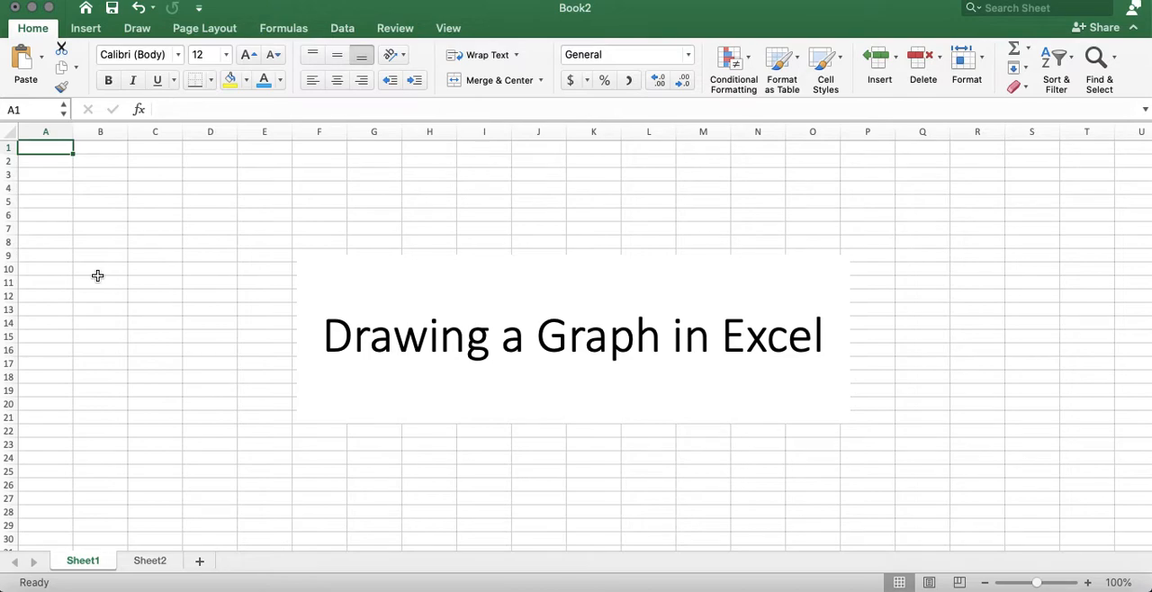
On Sheet2, calculate the mean of dataset A in B20 by averaging B3:B18
click(147, 561)
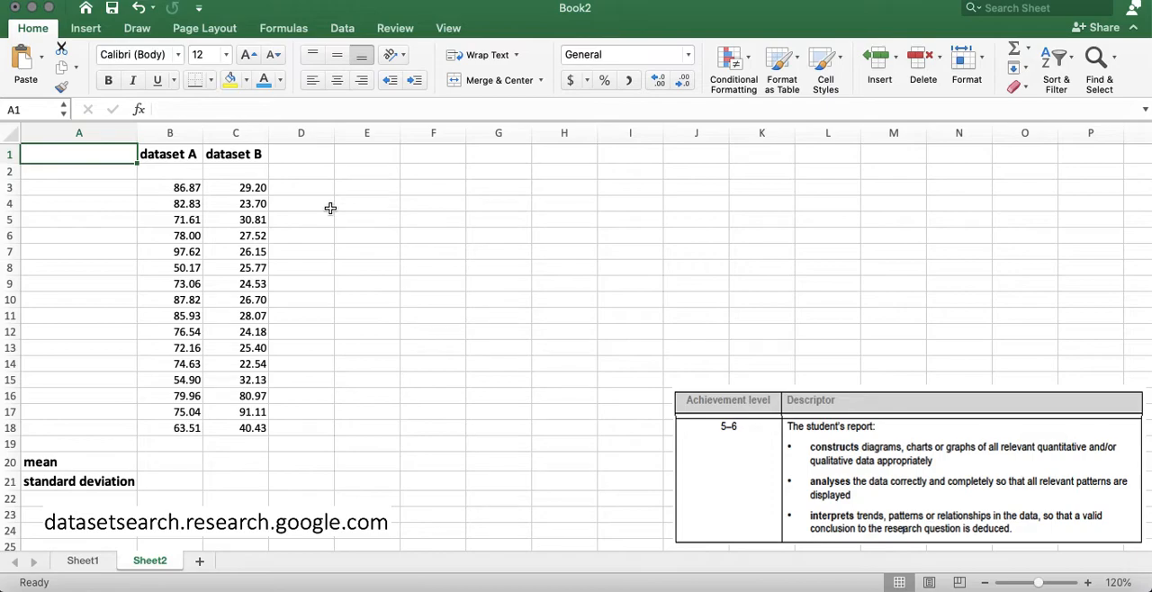
click(174, 464)
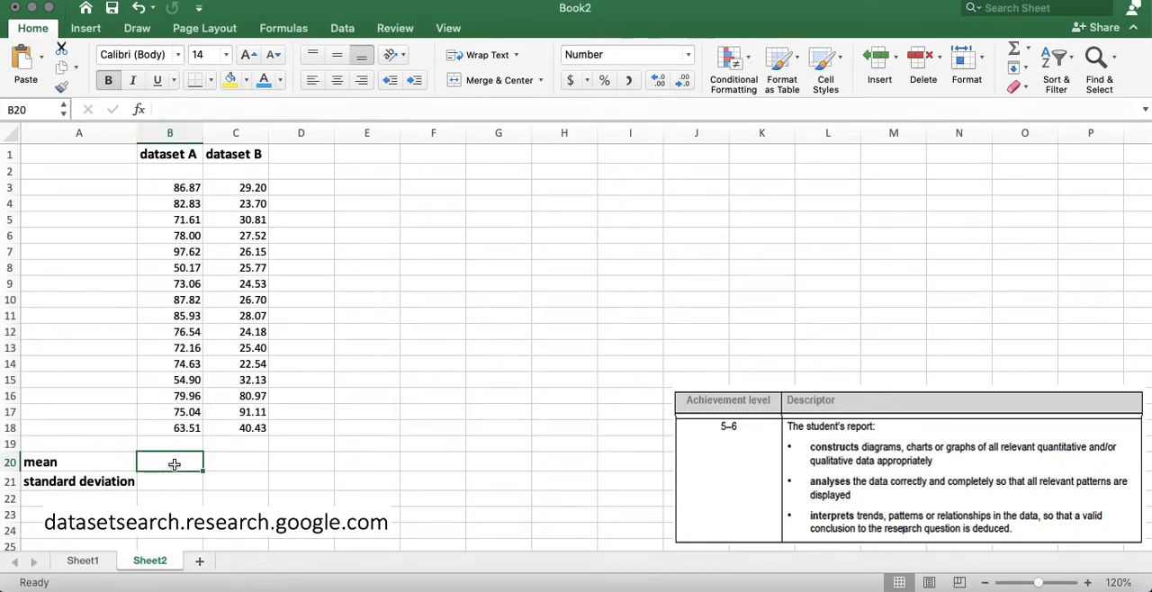
text(=average)
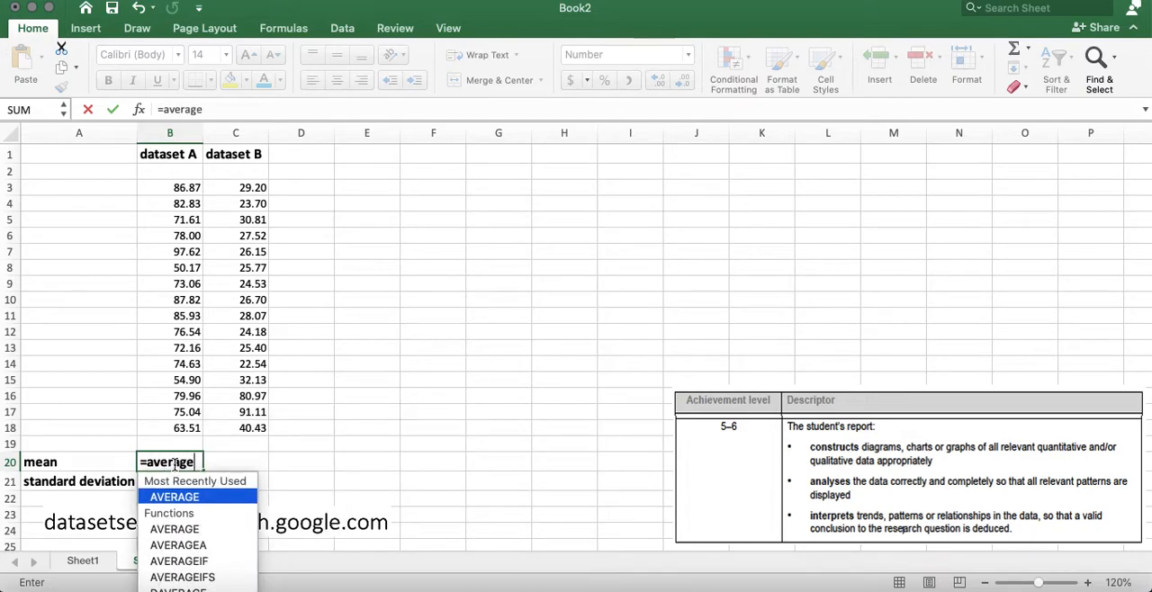
text(()
click(184, 187)
drag(186, 187, 176, 423)
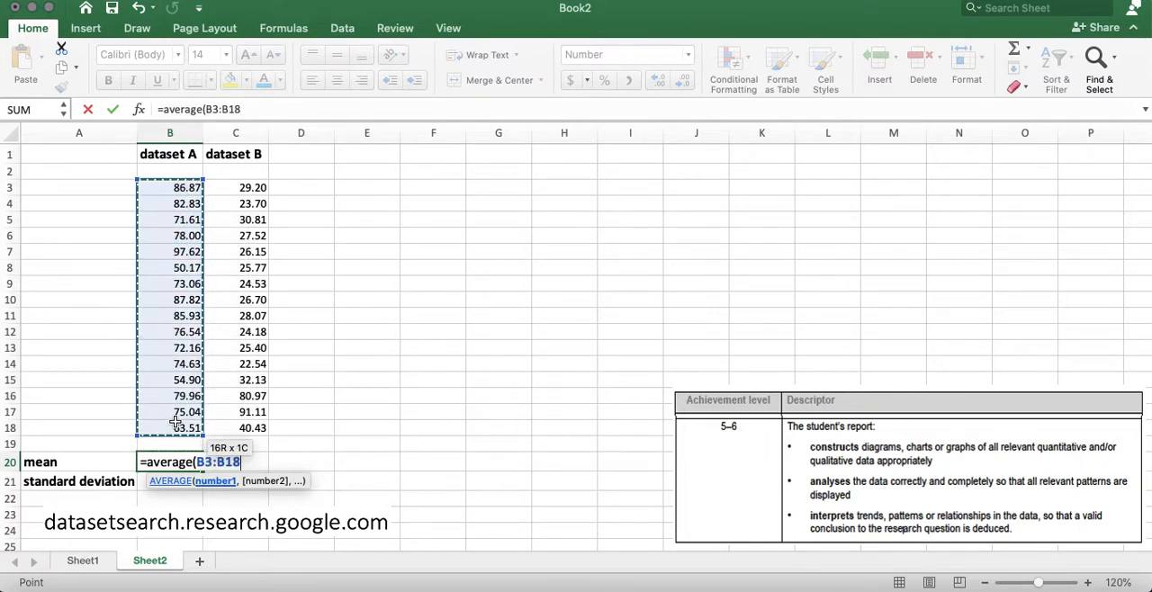
key(Return)
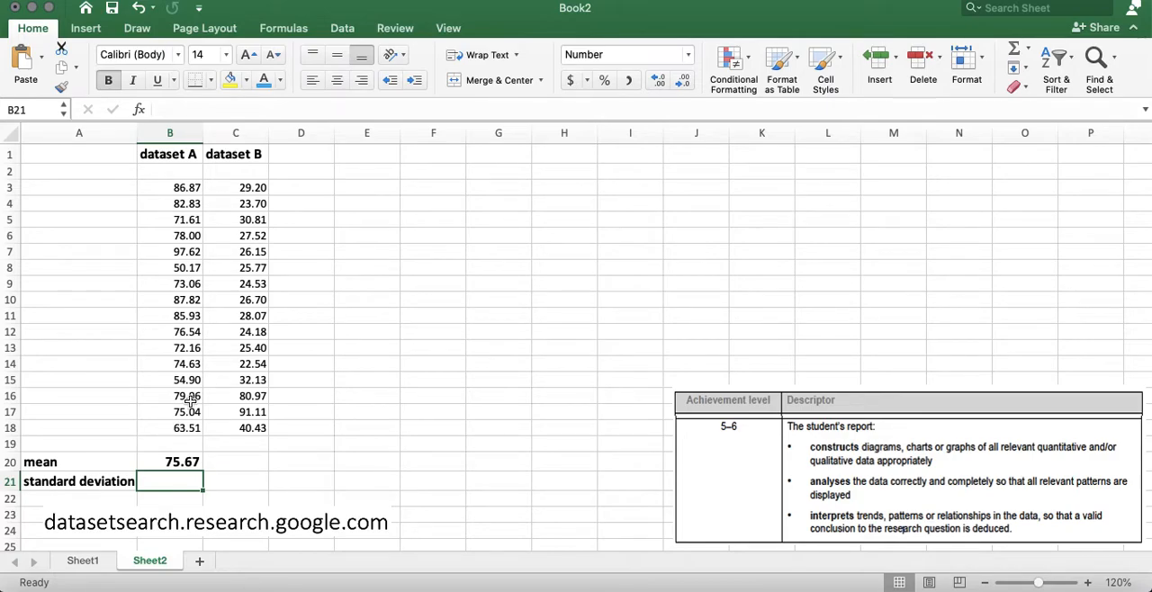
Calculate dataset A's standard deviation in B21 with STDEV.S over B3:B18, and fill the mean and standard deviation formulas across to dataset B
text(=st)
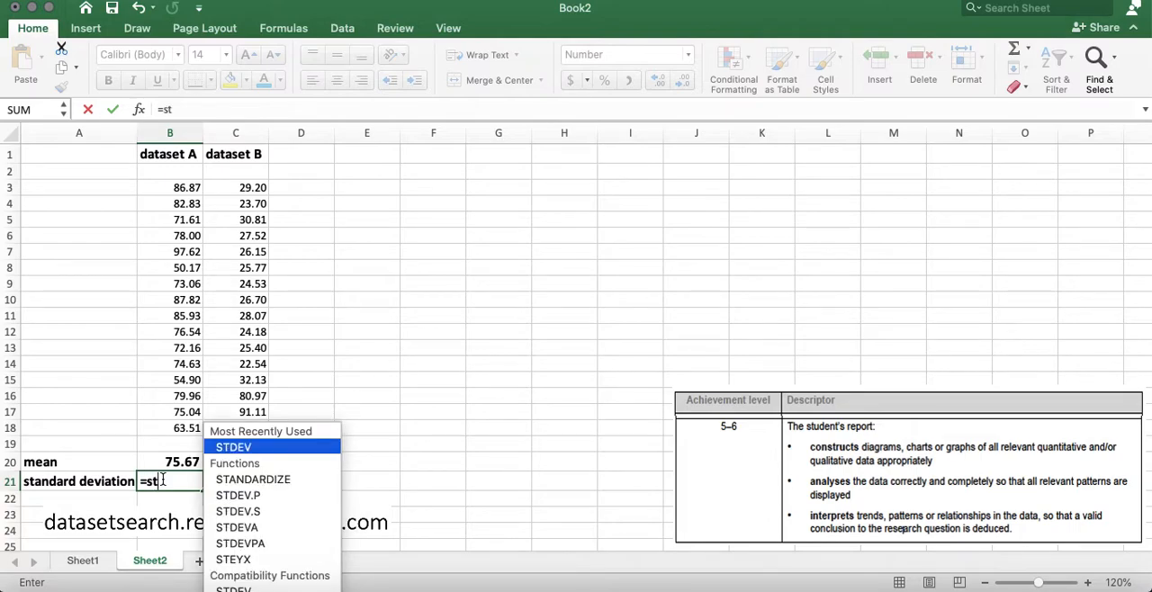
text(dev)
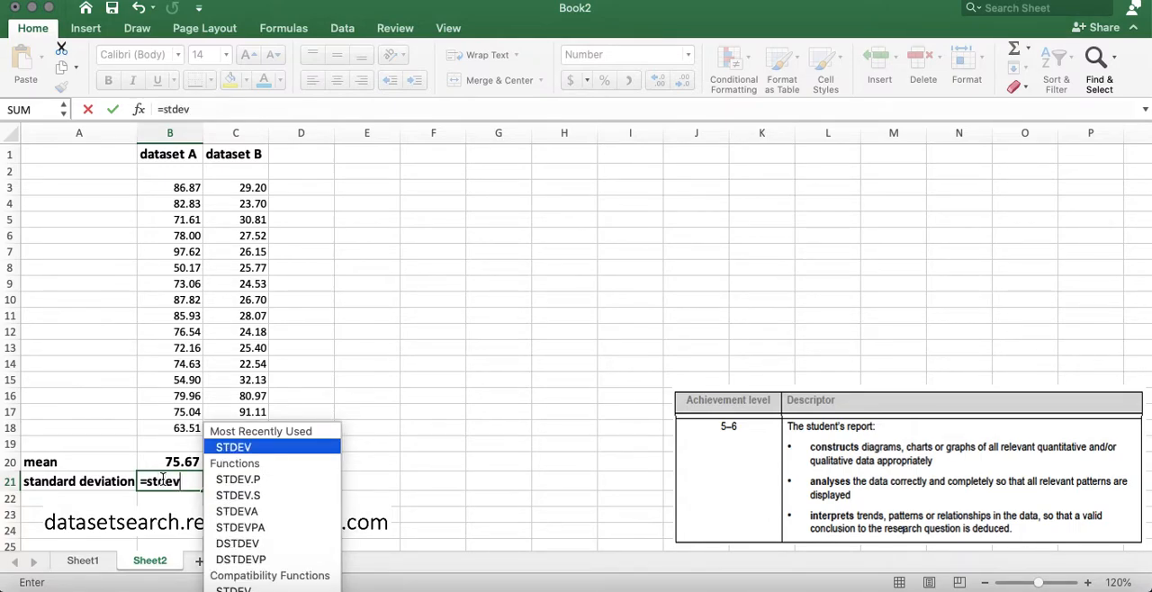
double_click(252, 495)
drag(174, 191, 175, 424)
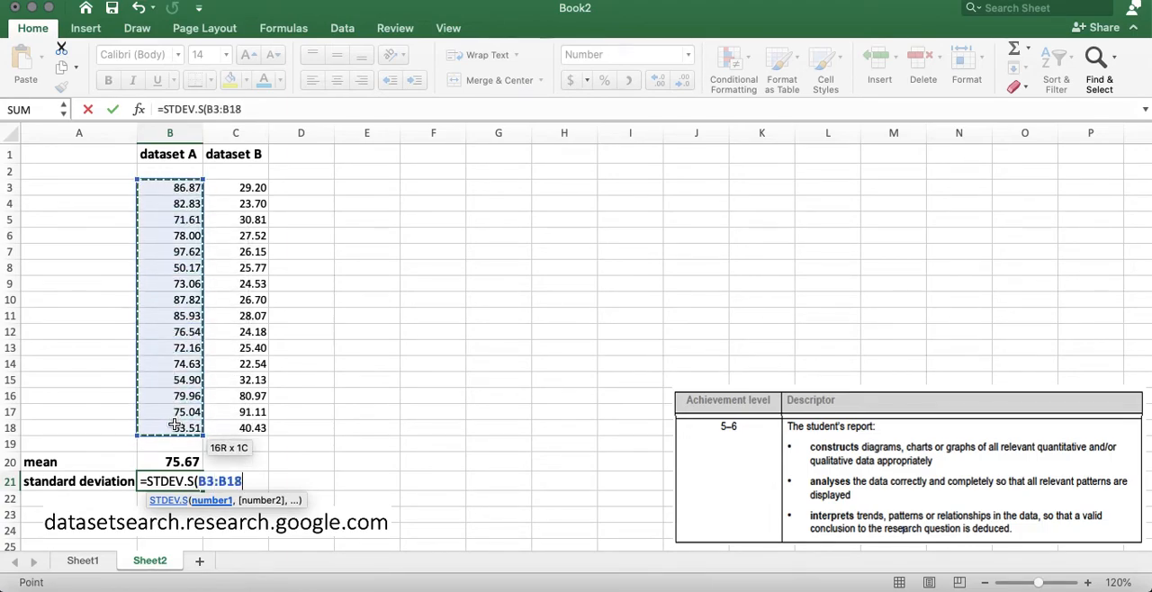
key(Return)
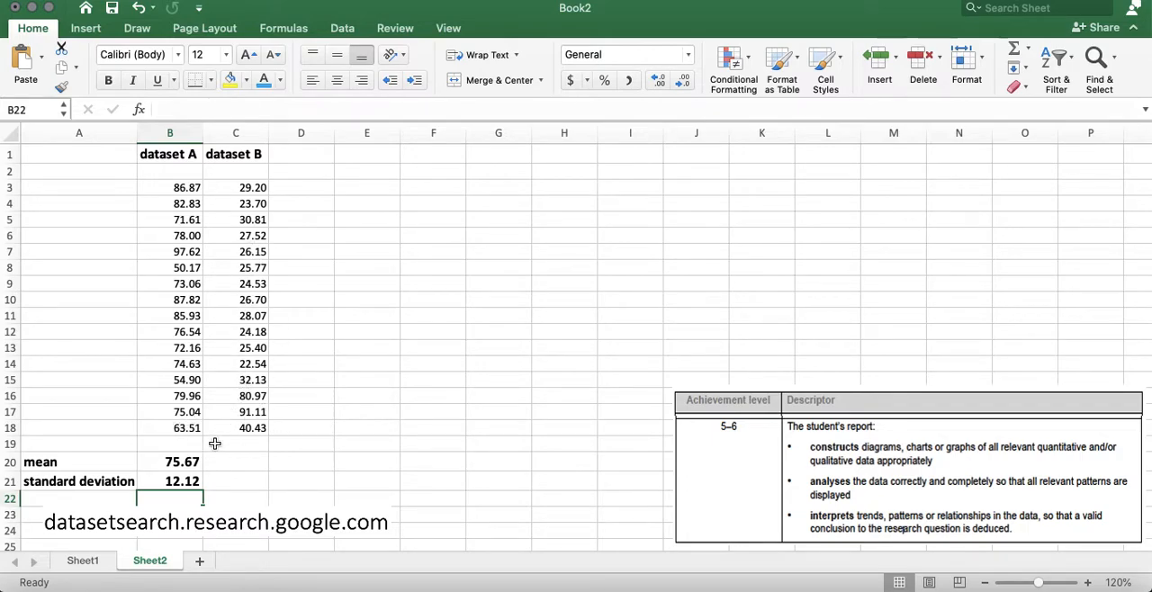
drag(176, 461, 255, 491)
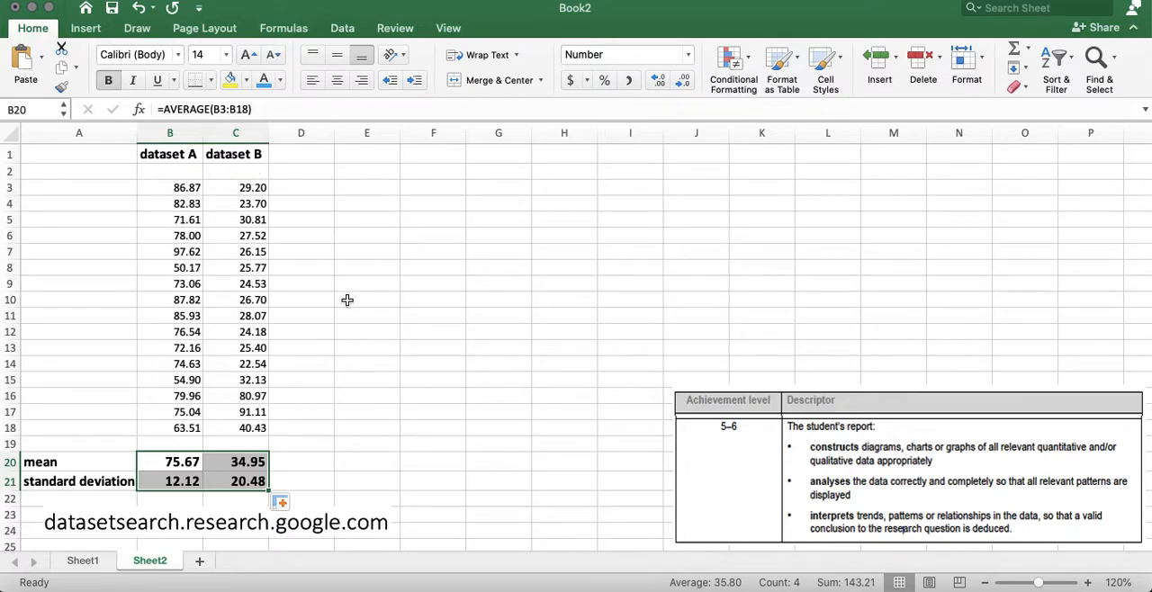
click(336, 368)
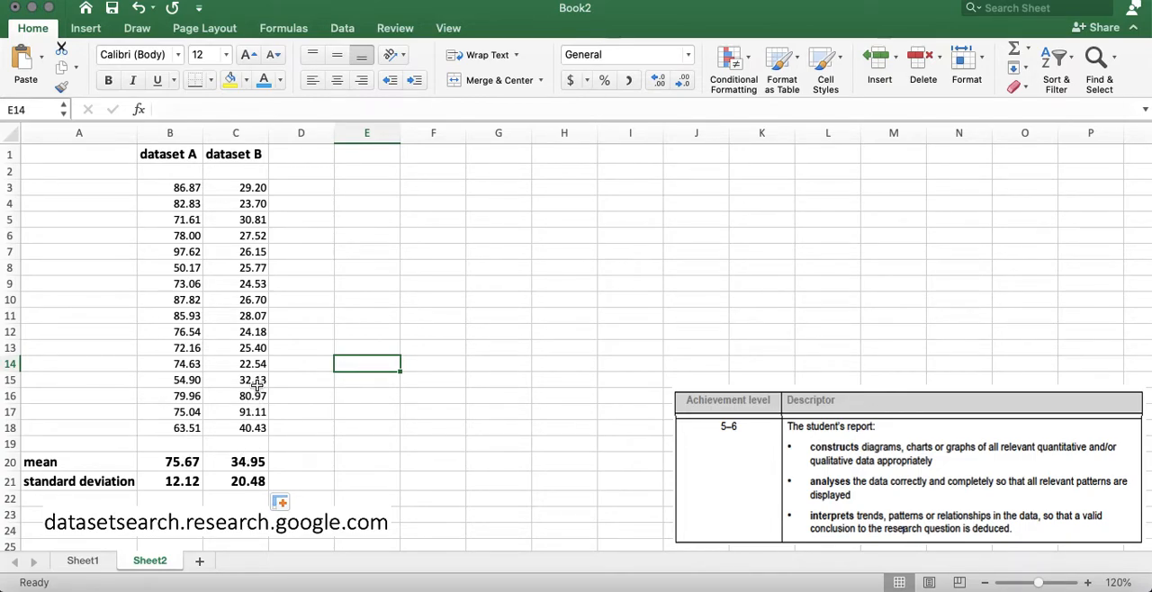
Insert a recommended Clustered Column chart from the dataset headings in B1:C1 and the means in B20:C20
drag(159, 155, 226, 159)
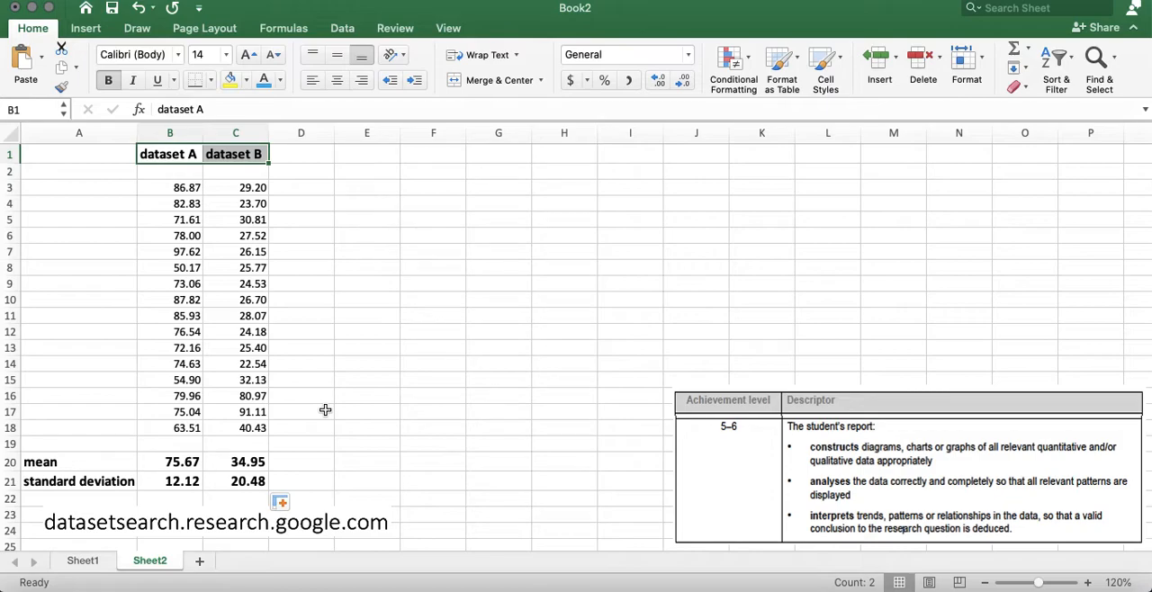
click(166, 463)
drag(167, 464, 230, 463)
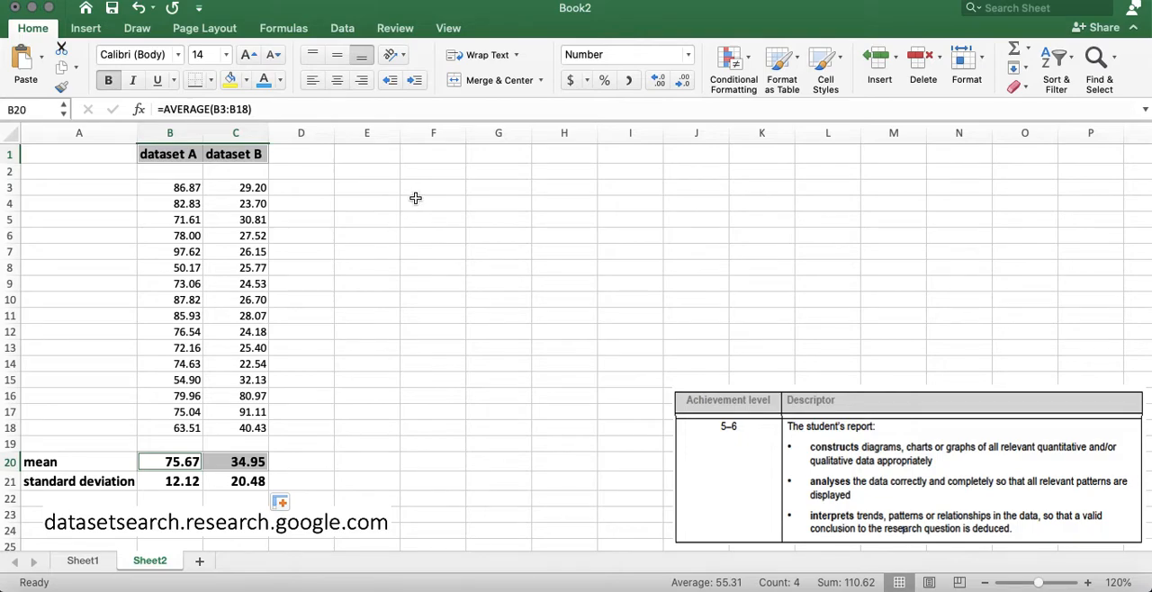
click(89, 30)
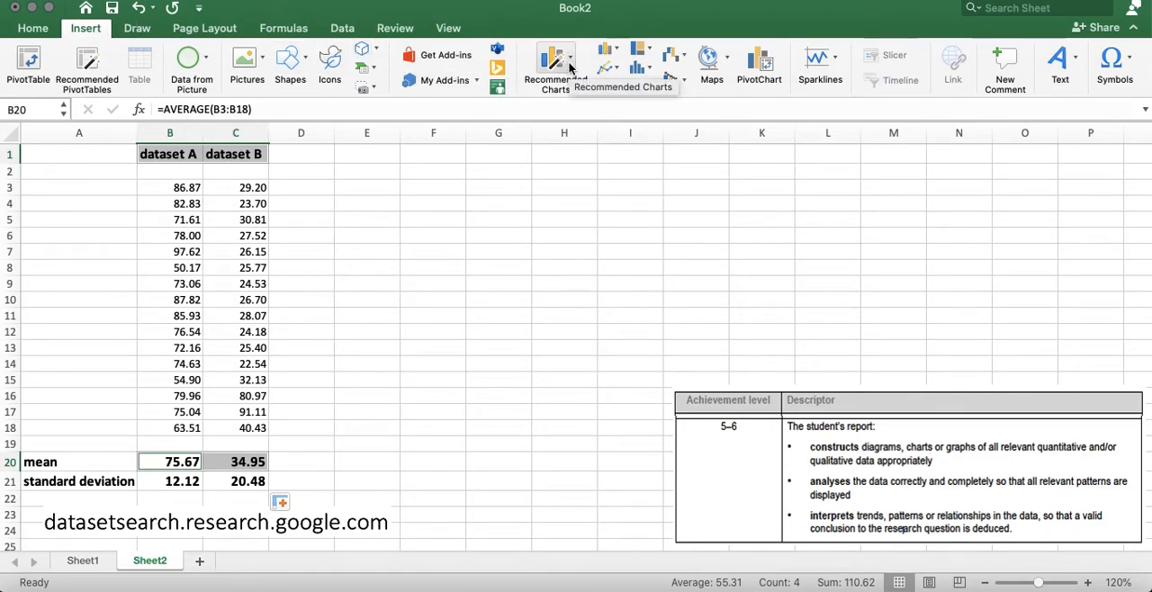
click(570, 68)
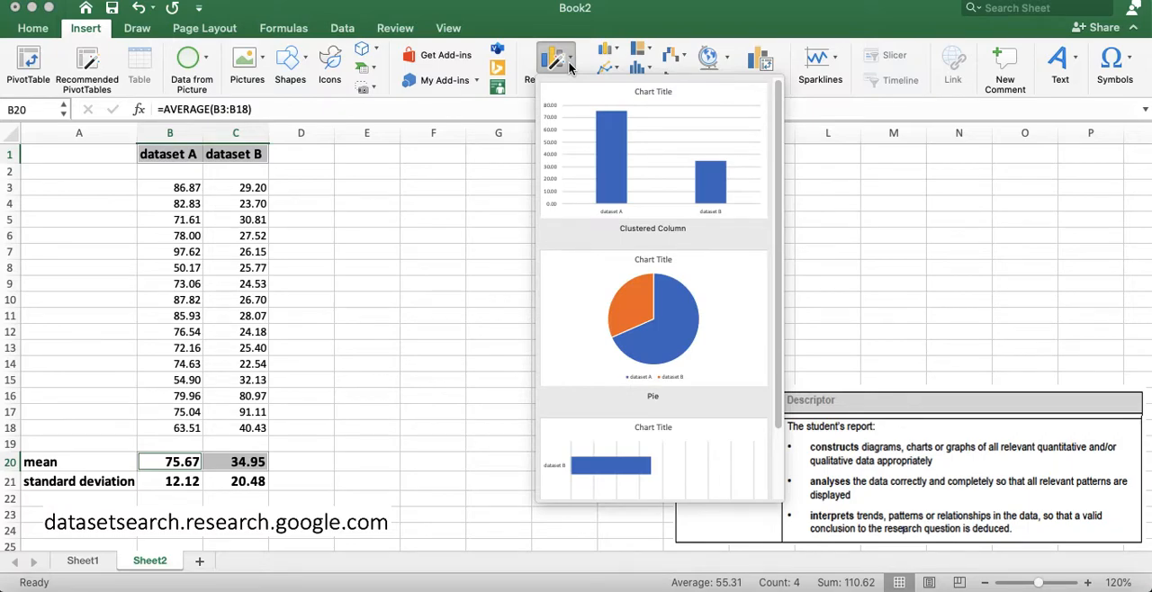
click(636, 165)
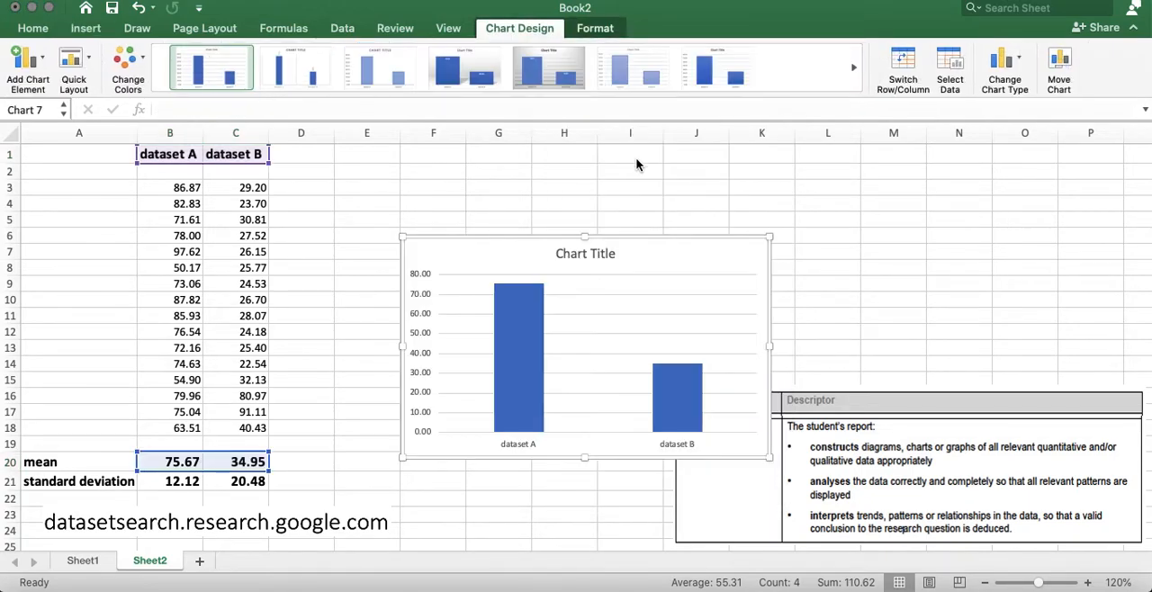
Reposition and enlarge the chart beside the data, and delete its title
drag(645, 237, 601, 167)
drag(724, 384, 752, 511)
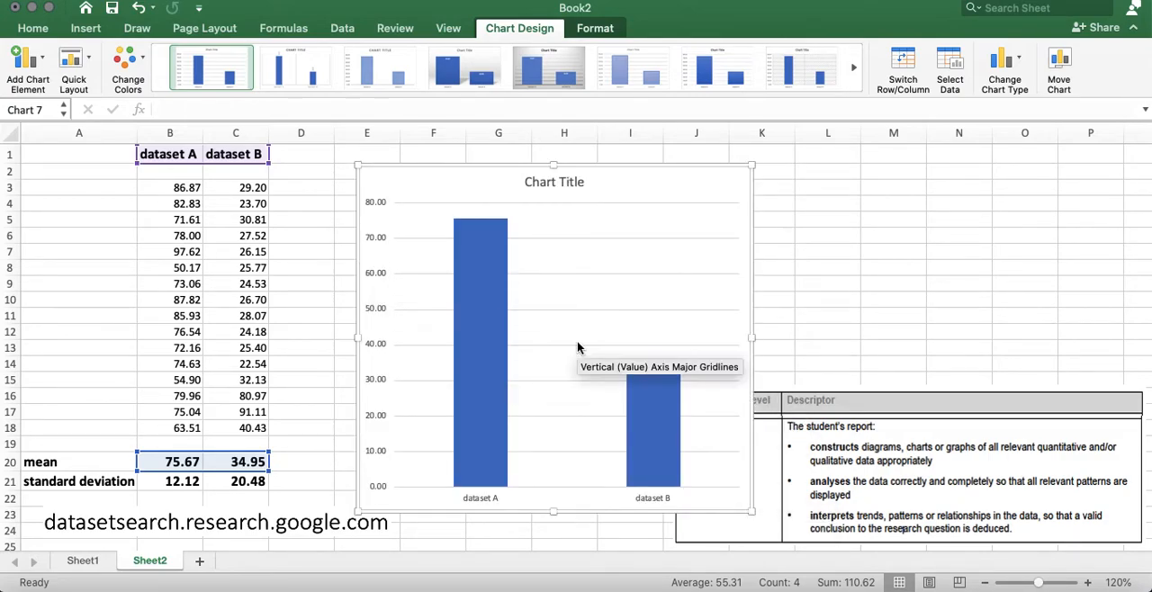
drag(751, 510, 765, 507)
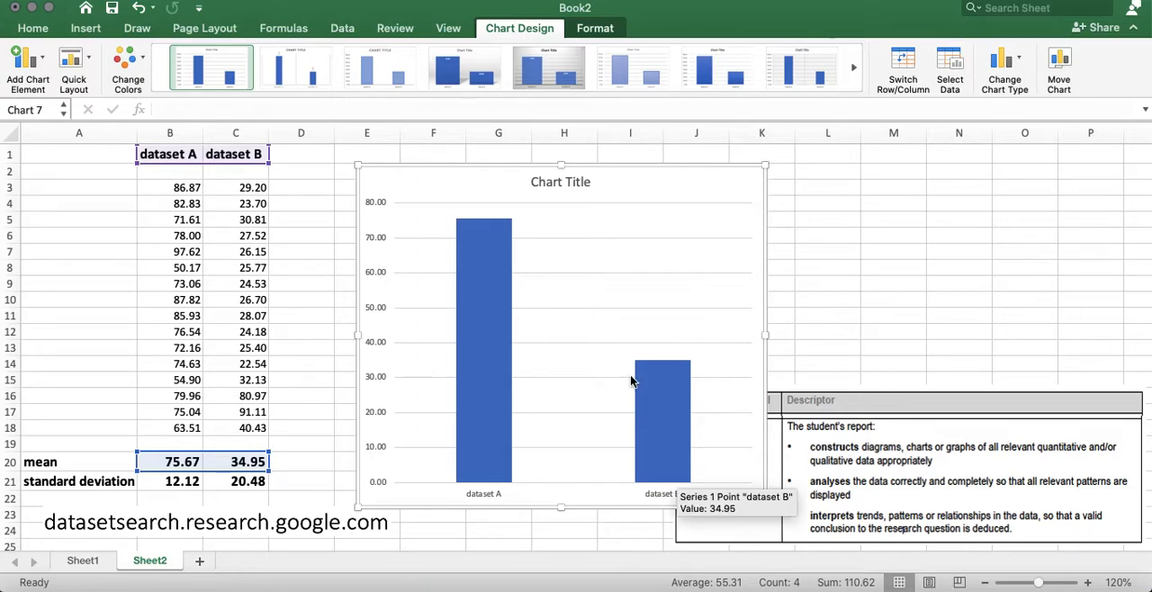
click(558, 183)
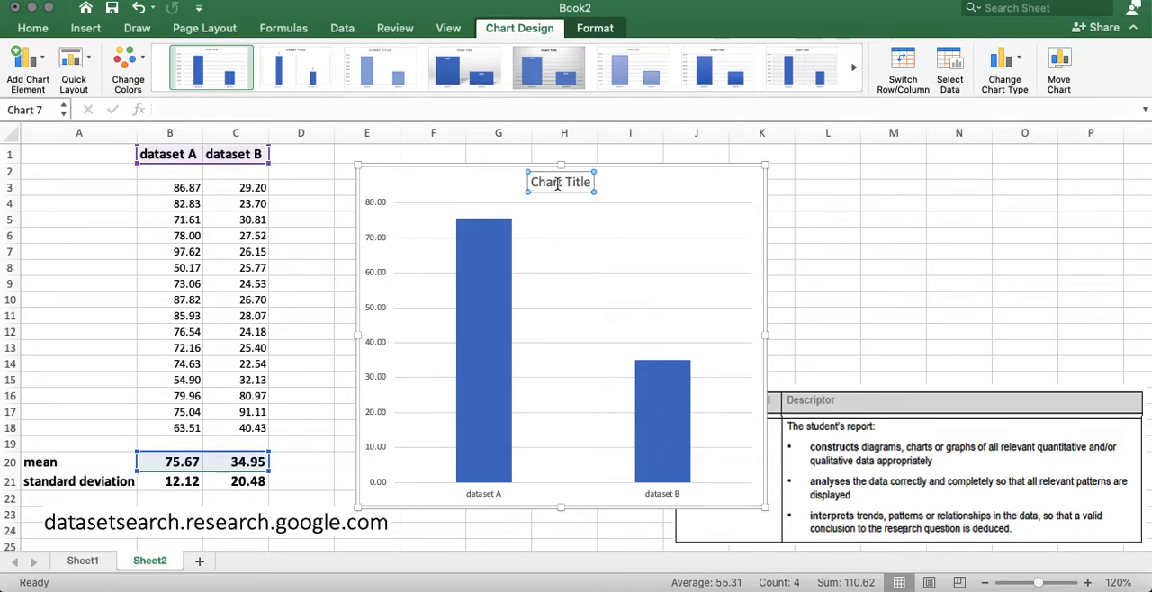
key(Delete)
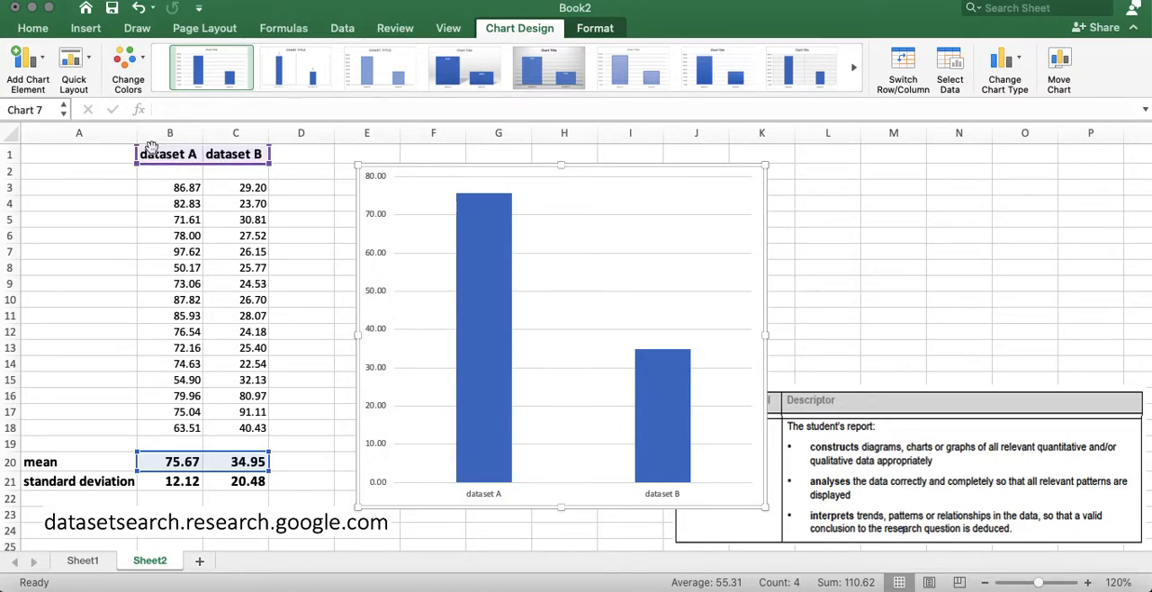
Add a primary vertical axis title to the chart reading "number of apples (mg/l)"
click(38, 78)
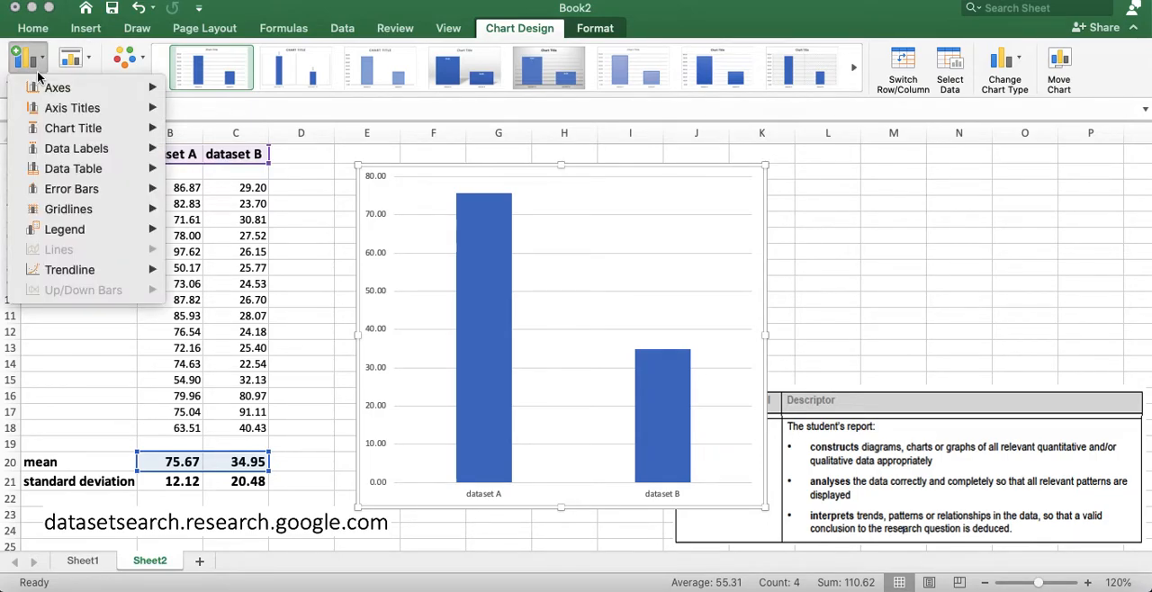
mouse_move(77, 112)
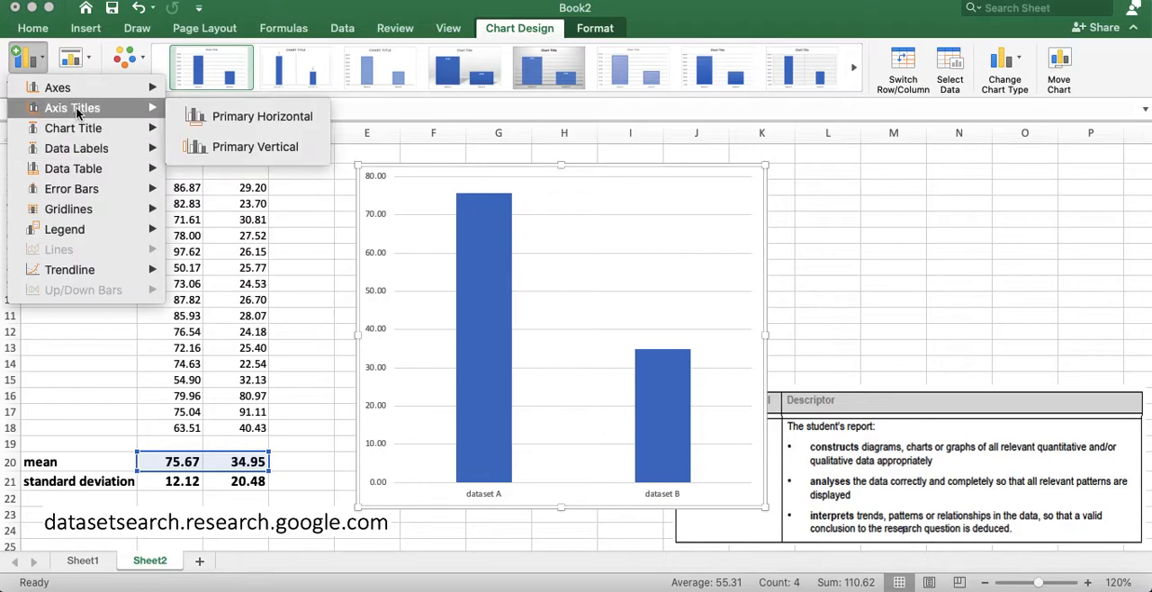
click(221, 146)
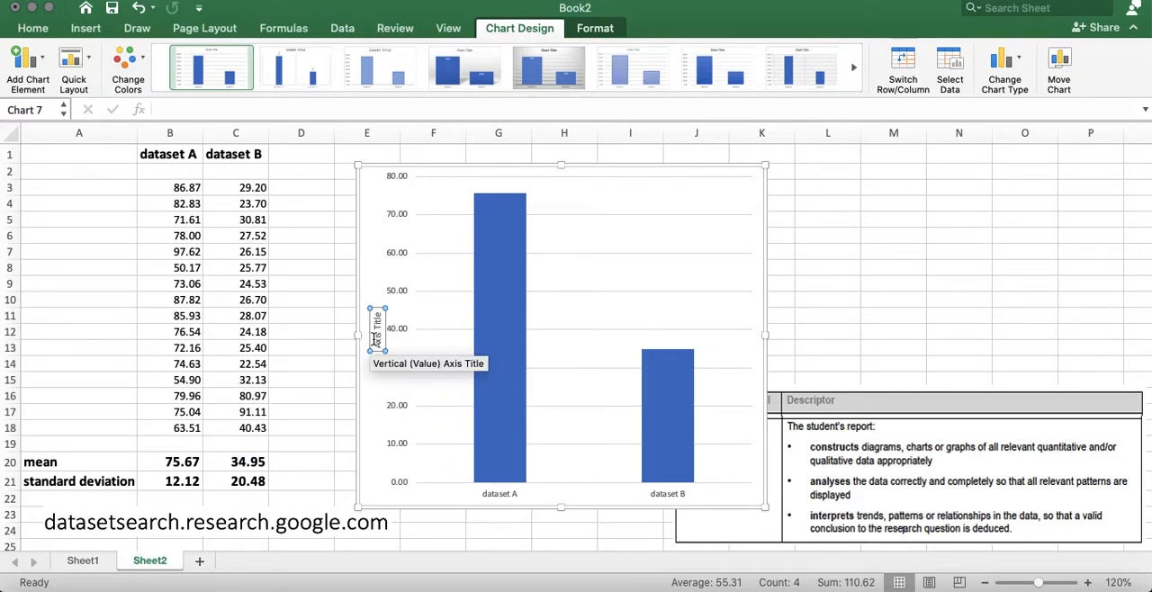
triple_click(379, 339)
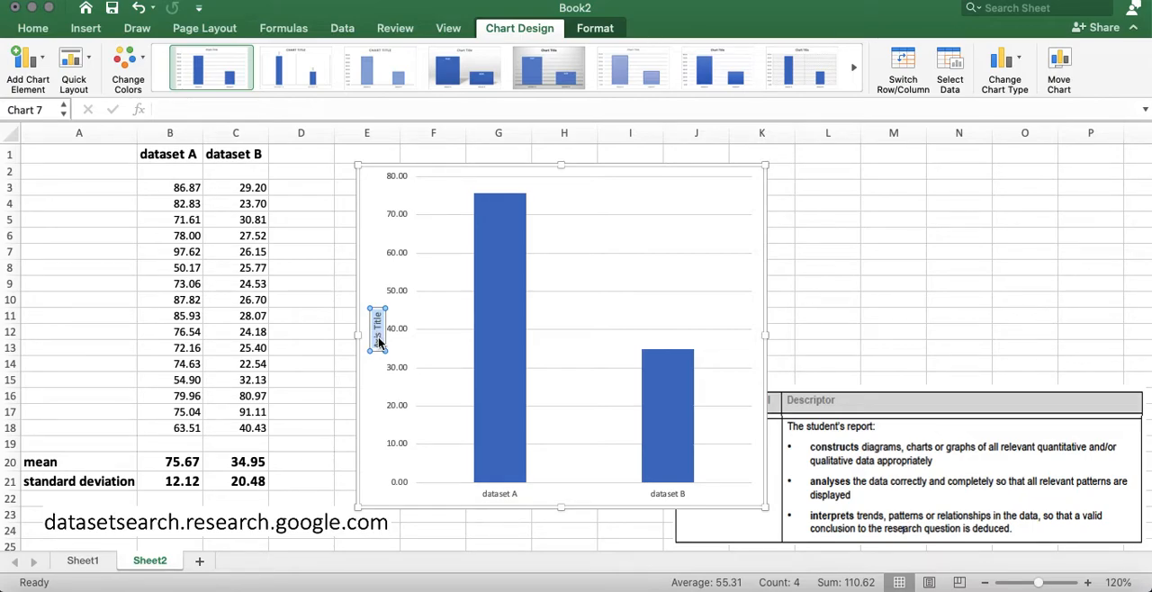
key(BackSpace)
text(number of apples (mg/)
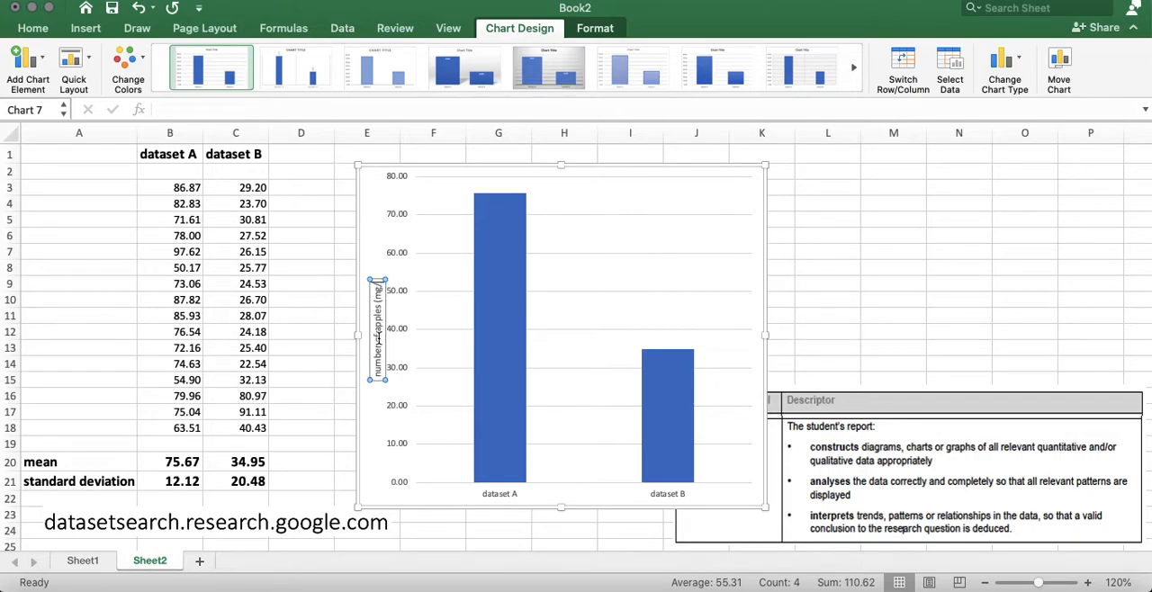
text(l))
Append the measurement uncertainty "(+/- 0.1mg/l)" to the vertical axis title
text(()
text(±)
text(/)
text(-)
text( 0.1m)
text(g)
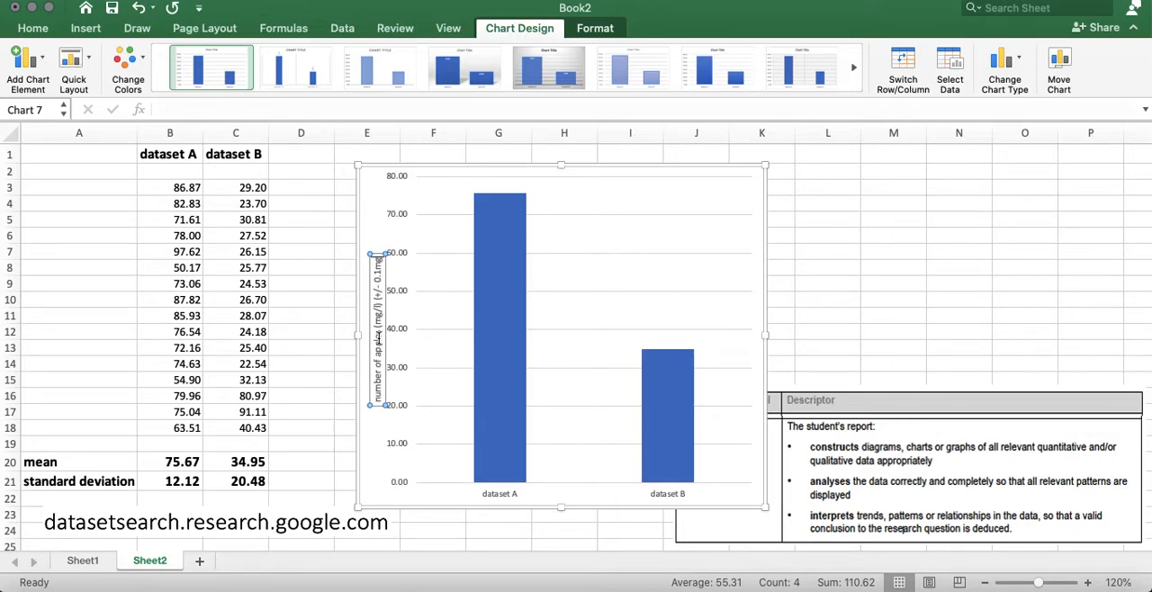
text(/l))
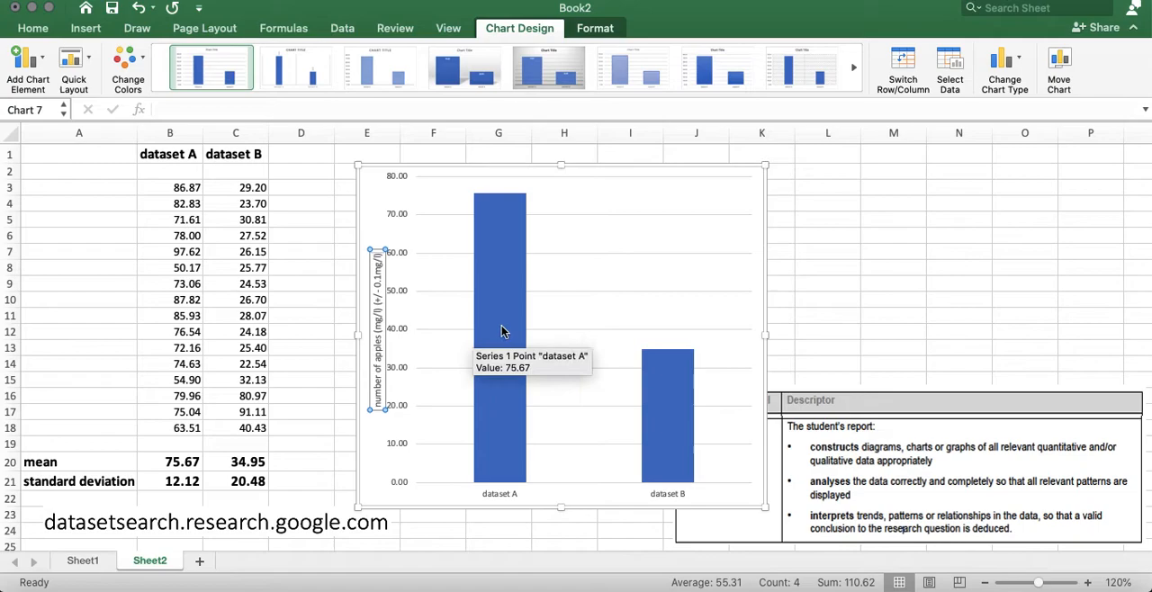
click(565, 309)
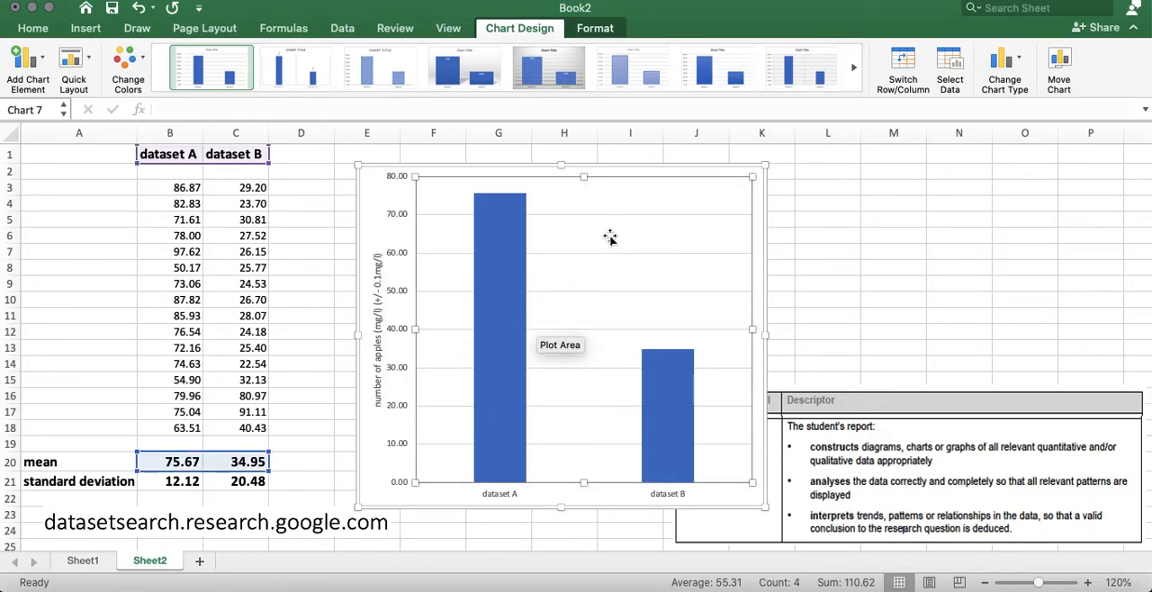
click(379, 187)
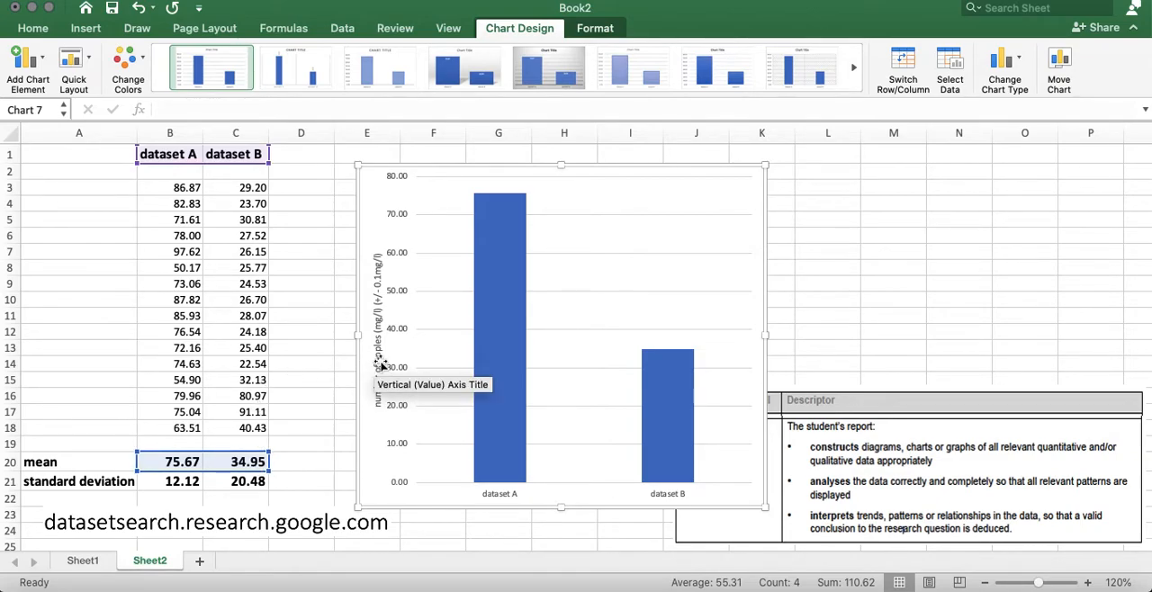
Add error bars to the chart's column series and open their detailed formatting options
mouse_move(476, 282)
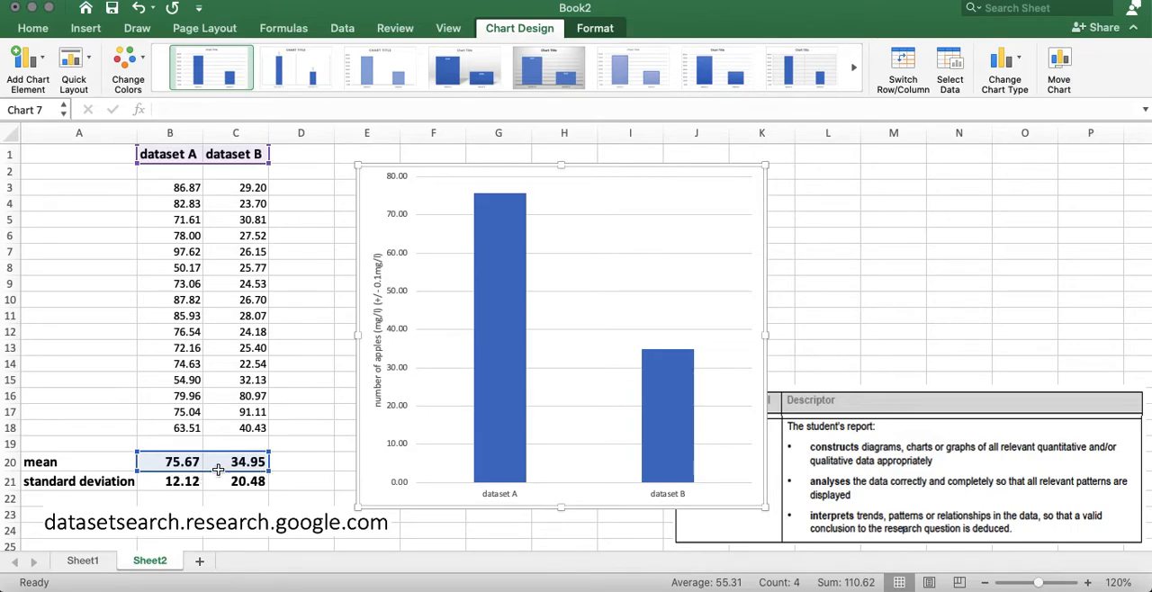
mouse_move(495, 327)
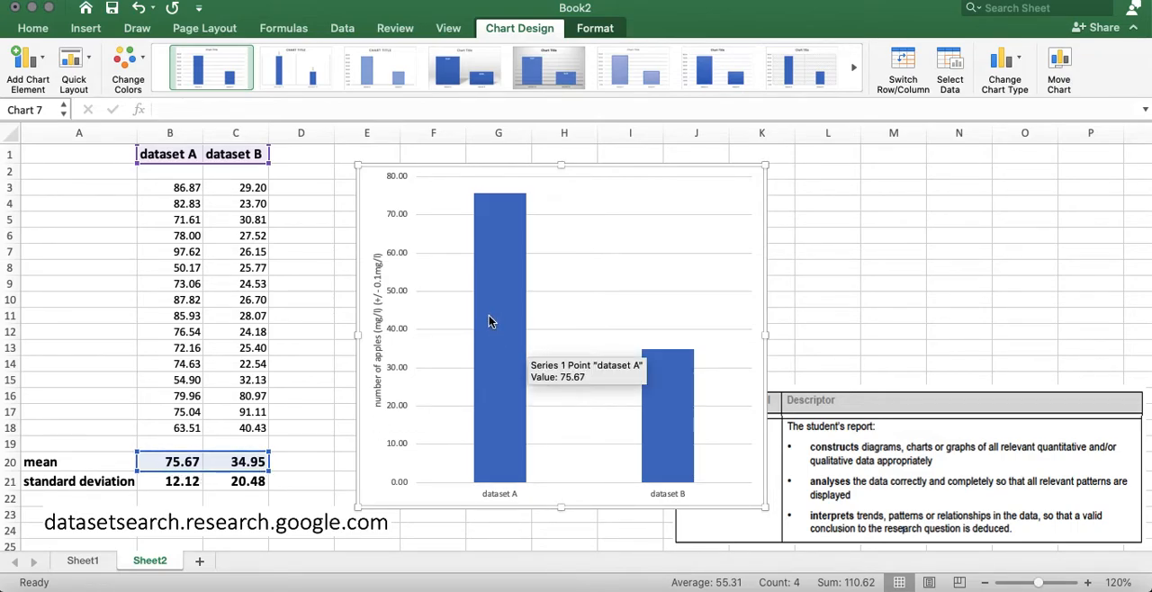
click(490, 322)
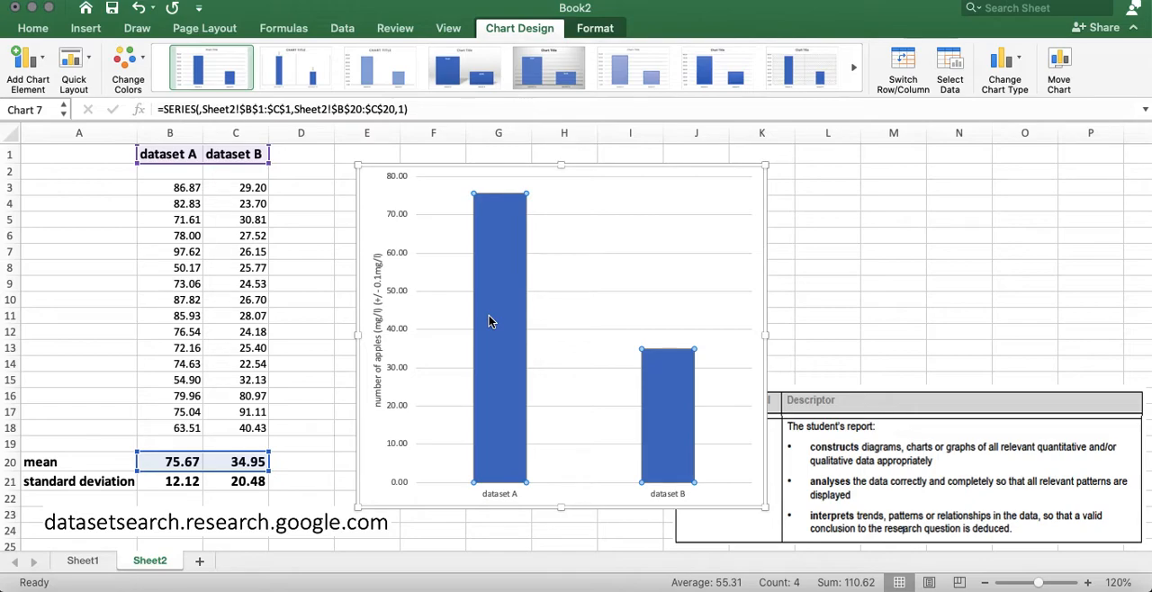
mouse_move(489, 319)
click(44, 72)
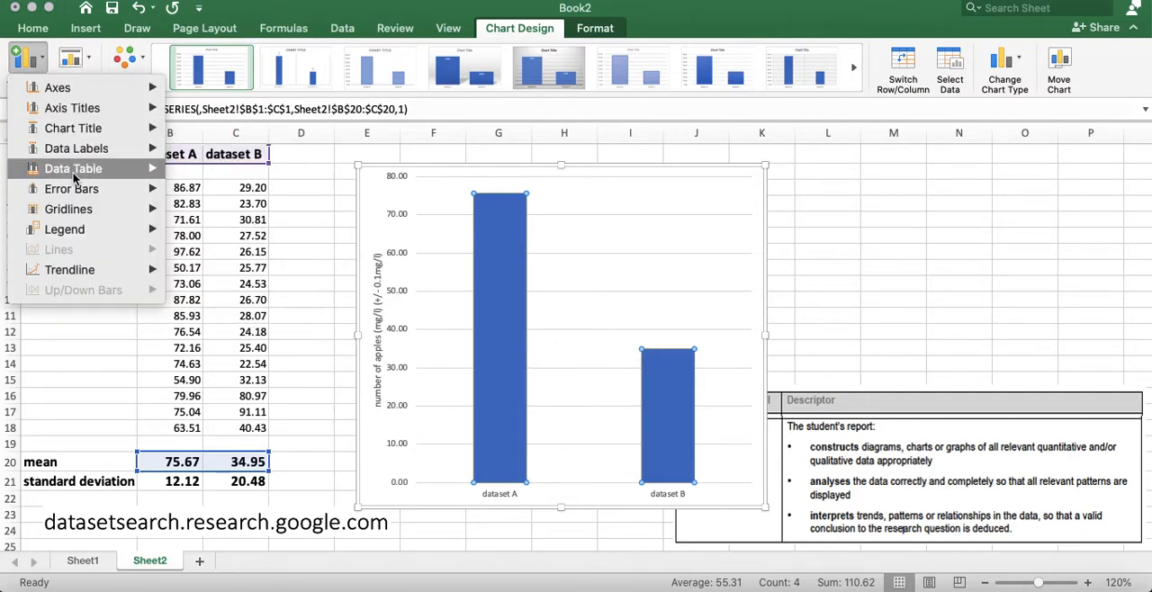
mouse_move(102, 191)
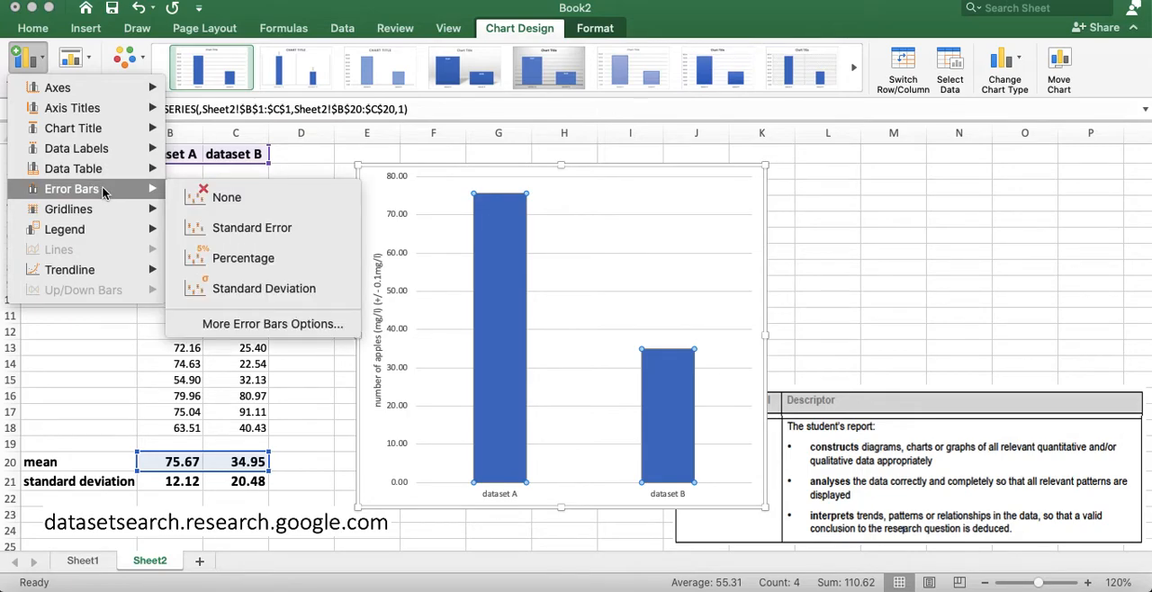
click(239, 324)
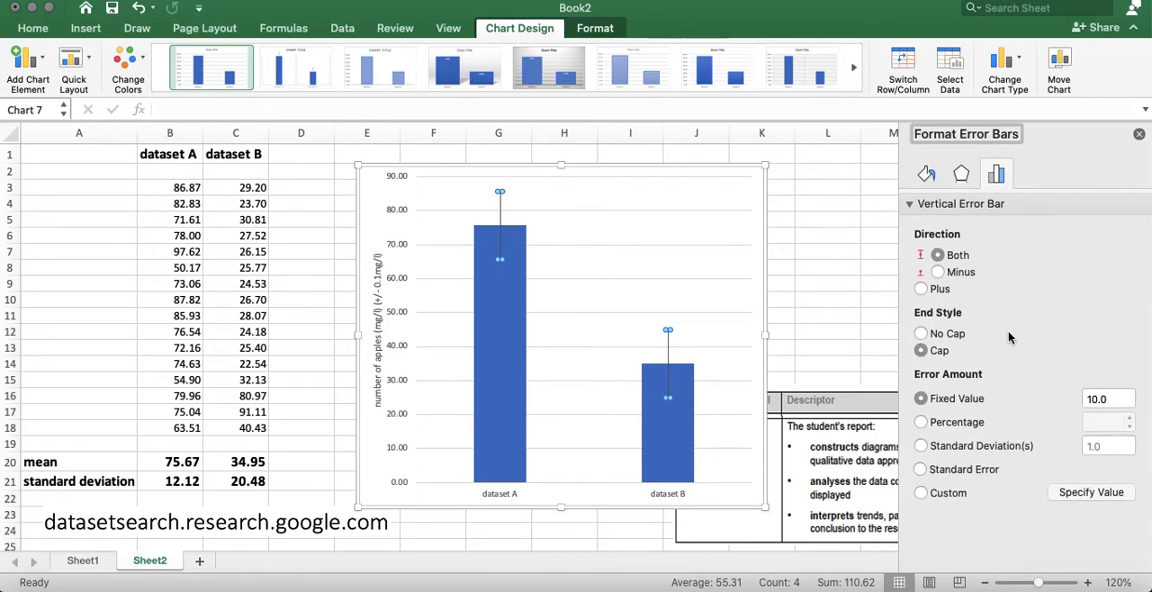
Switch the error bars to custom amounts and set the positive error values to the standard deviations in Sheet2 B21:C21
click(940, 493)
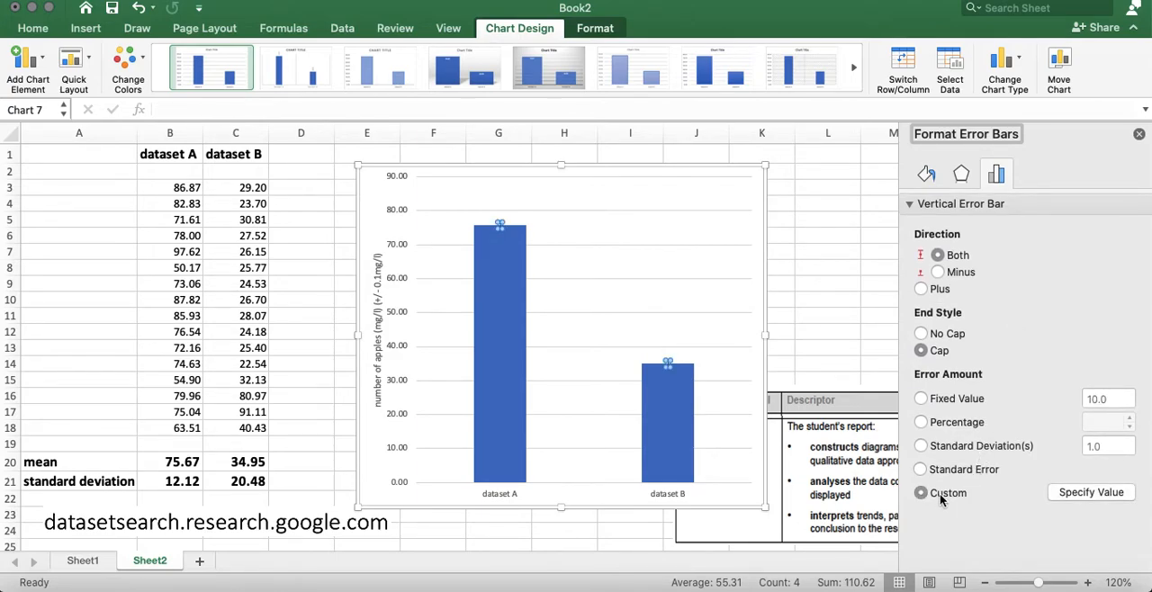
click(1071, 496)
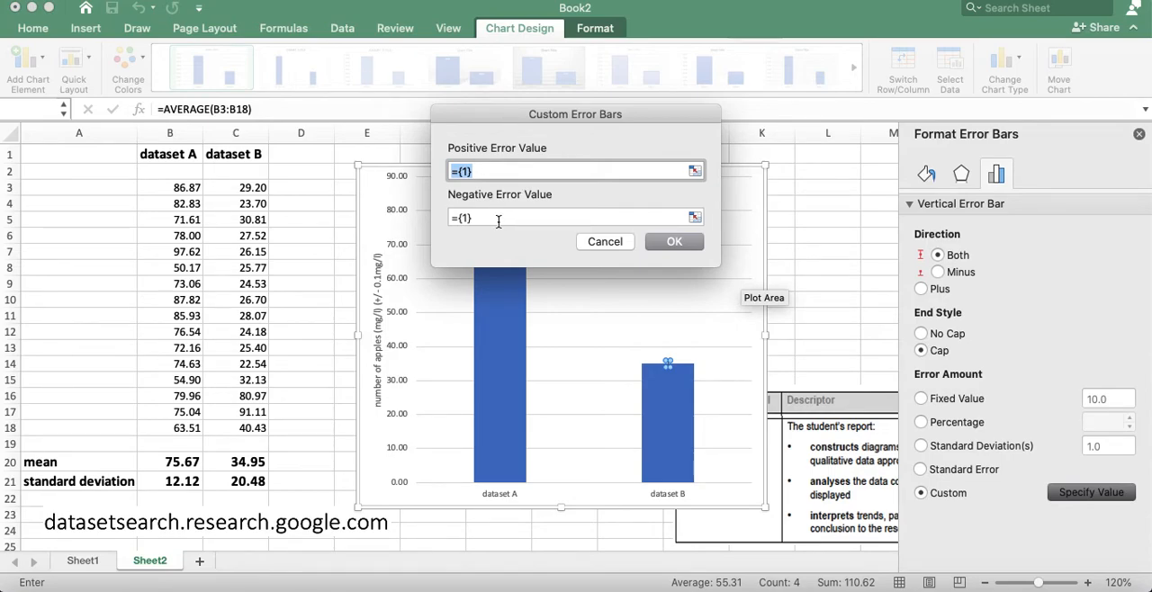
drag(189, 472, 185, 487)
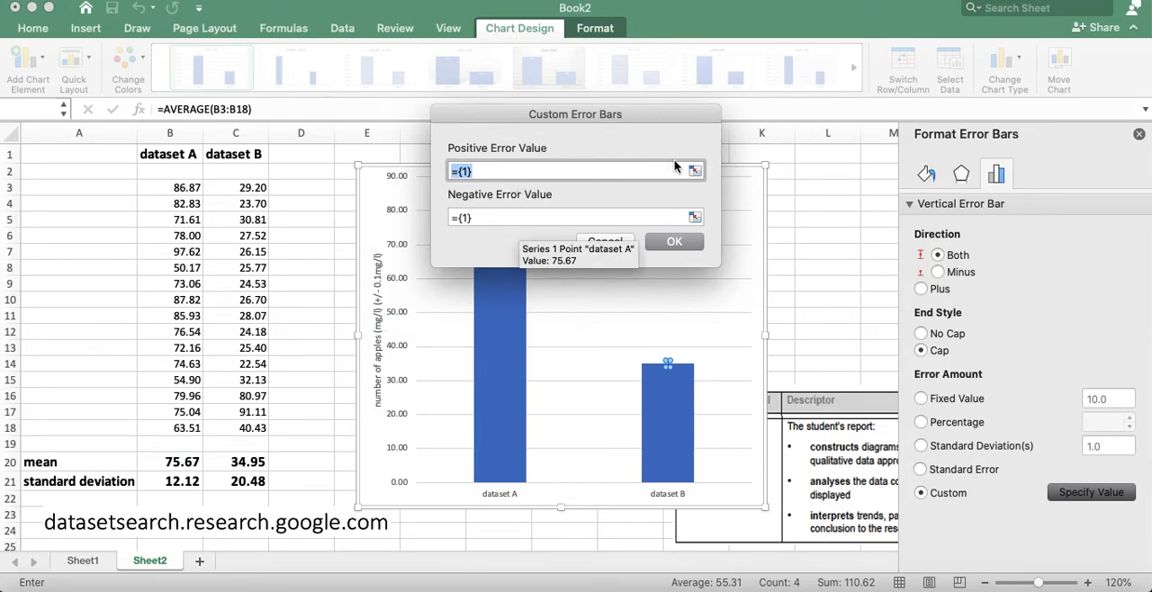
click(695, 170)
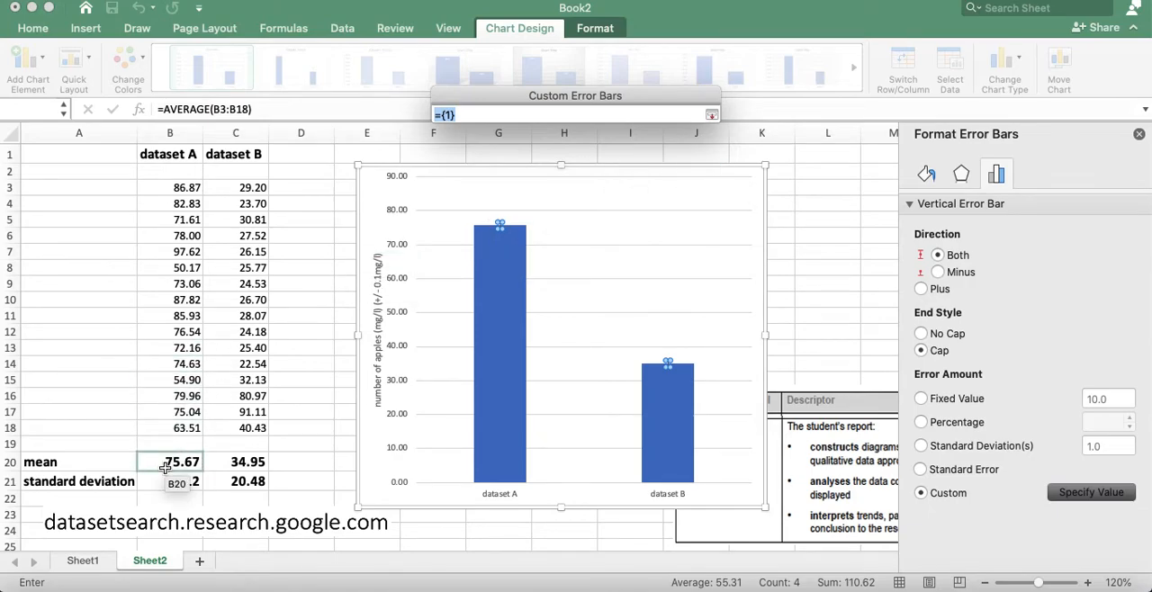
drag(167, 483, 231, 483)
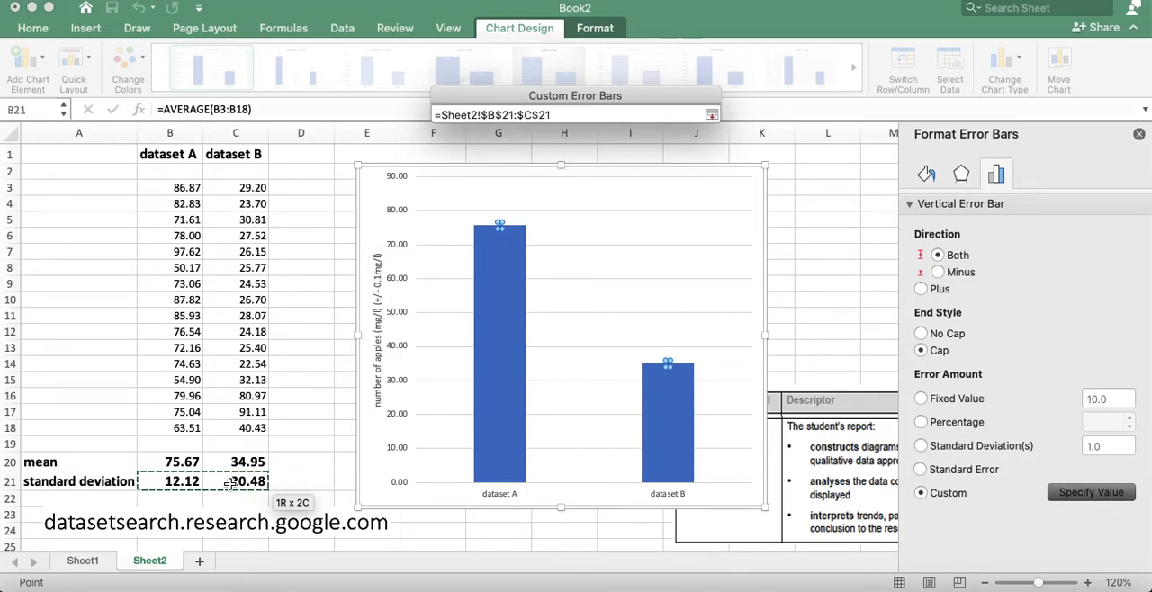
key(Return)
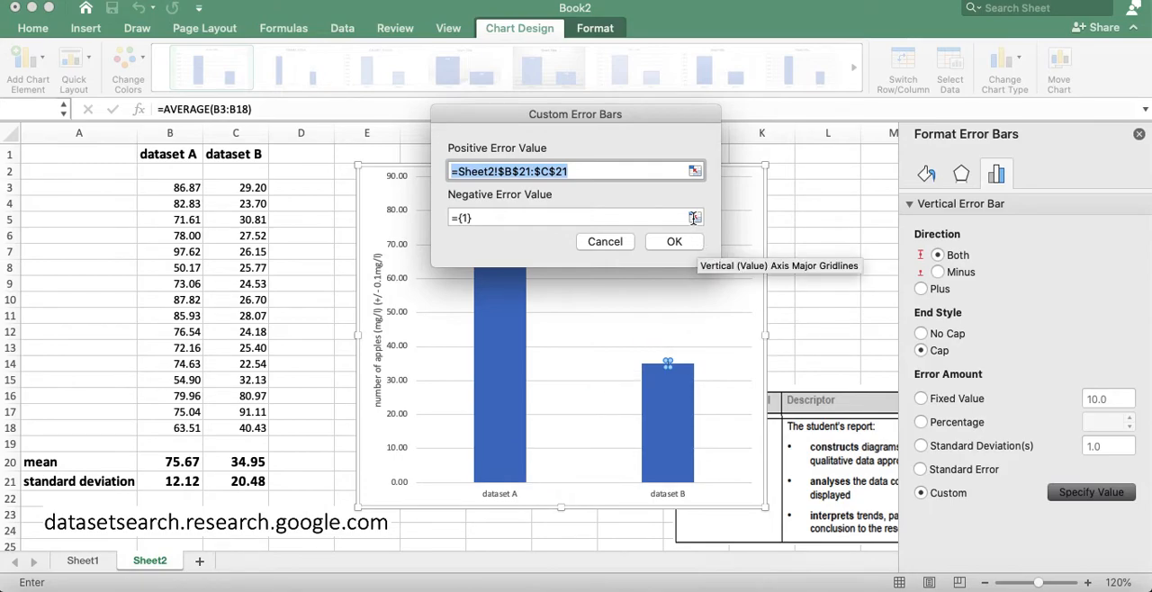
Set the negative error values to the same standard deviation cells, B21:C21, and apply the custom error bars
click(694, 219)
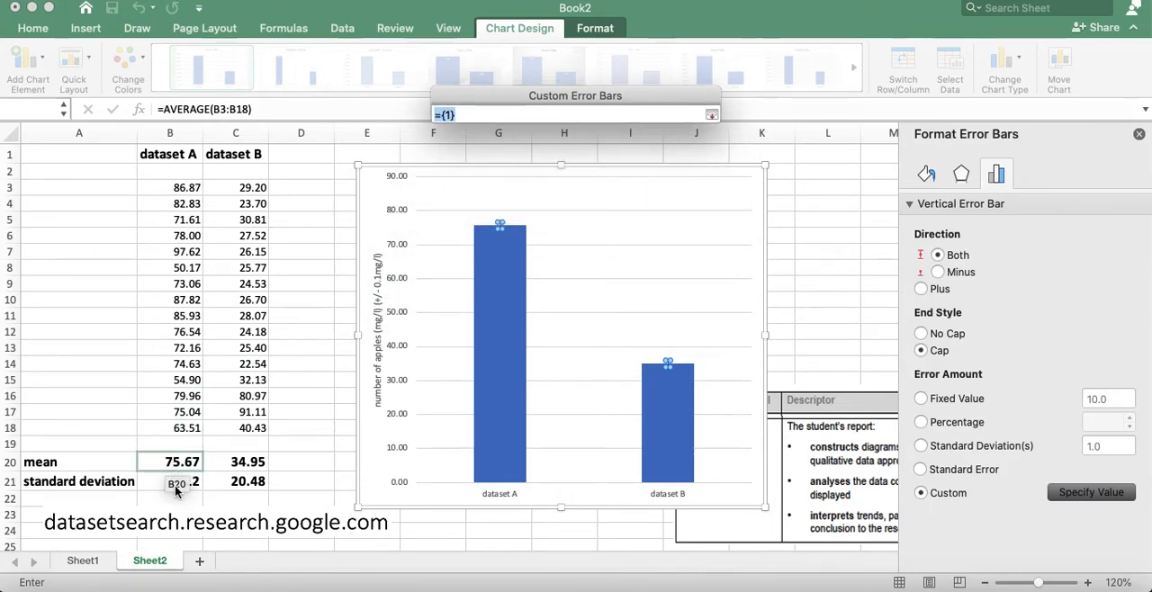
drag(158, 481, 233, 482)
key(Return)
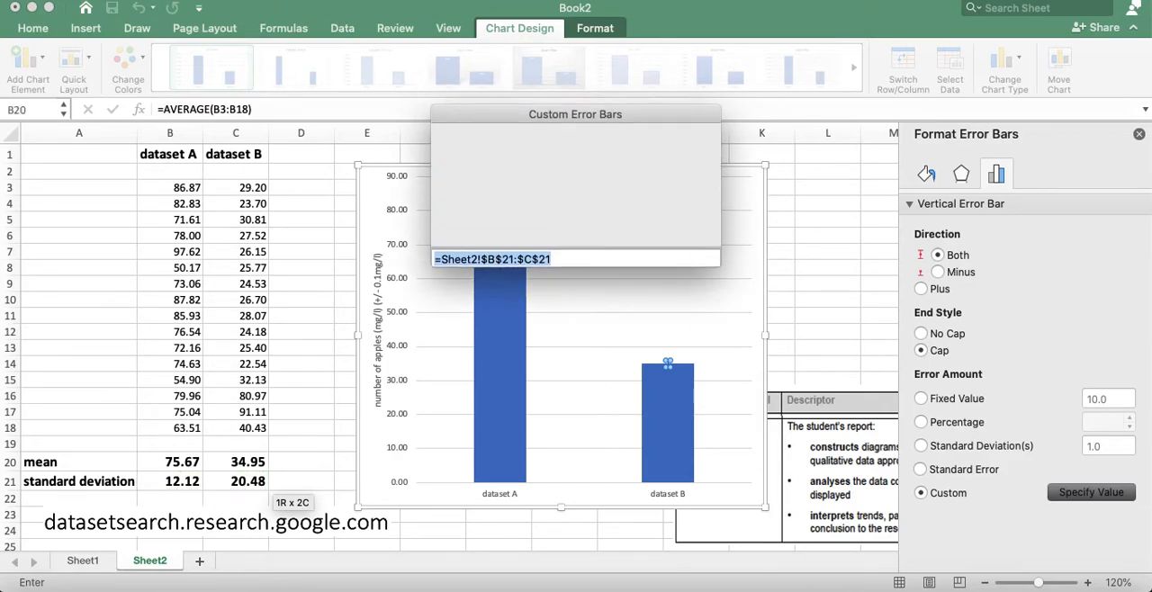
click(681, 245)
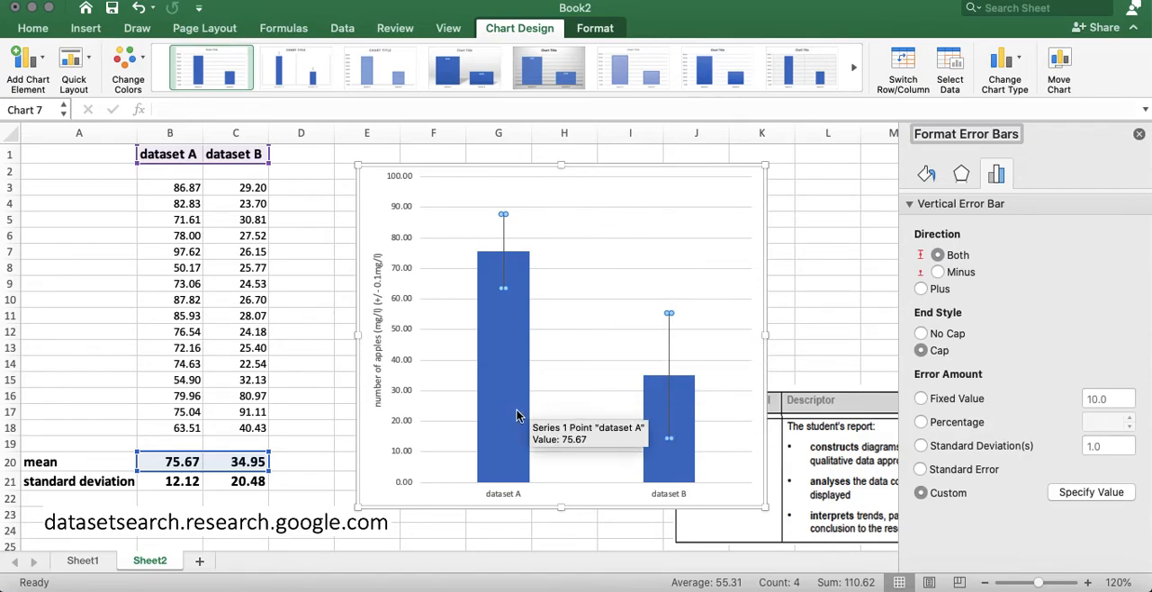
Fill both chart columns with a solid medium grey theme colour and close the series formatting options
click(500, 387)
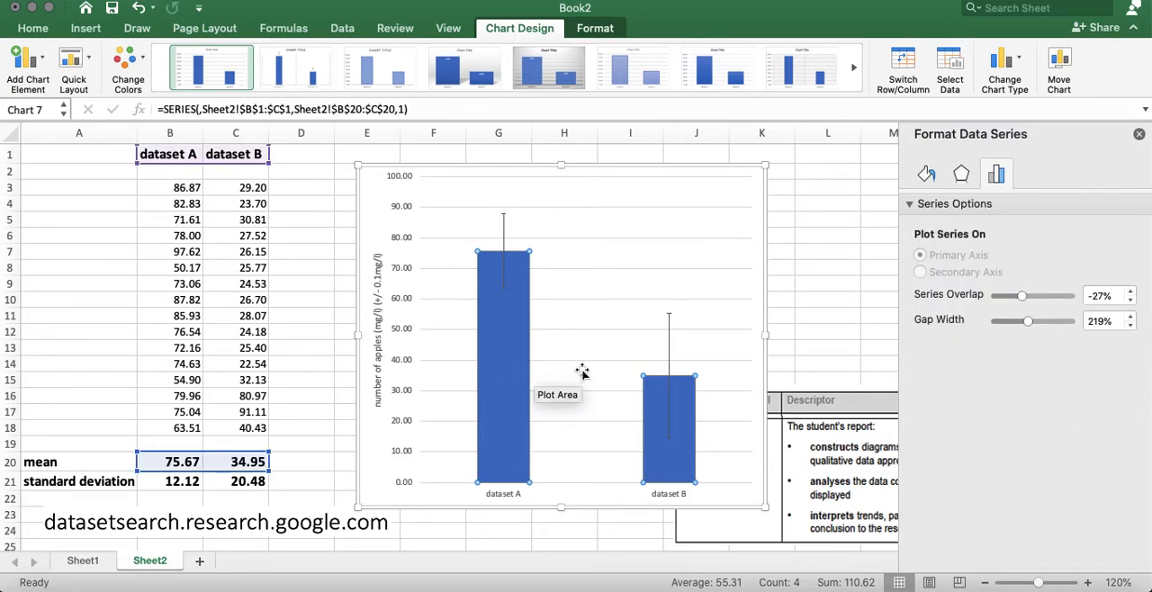
click(927, 177)
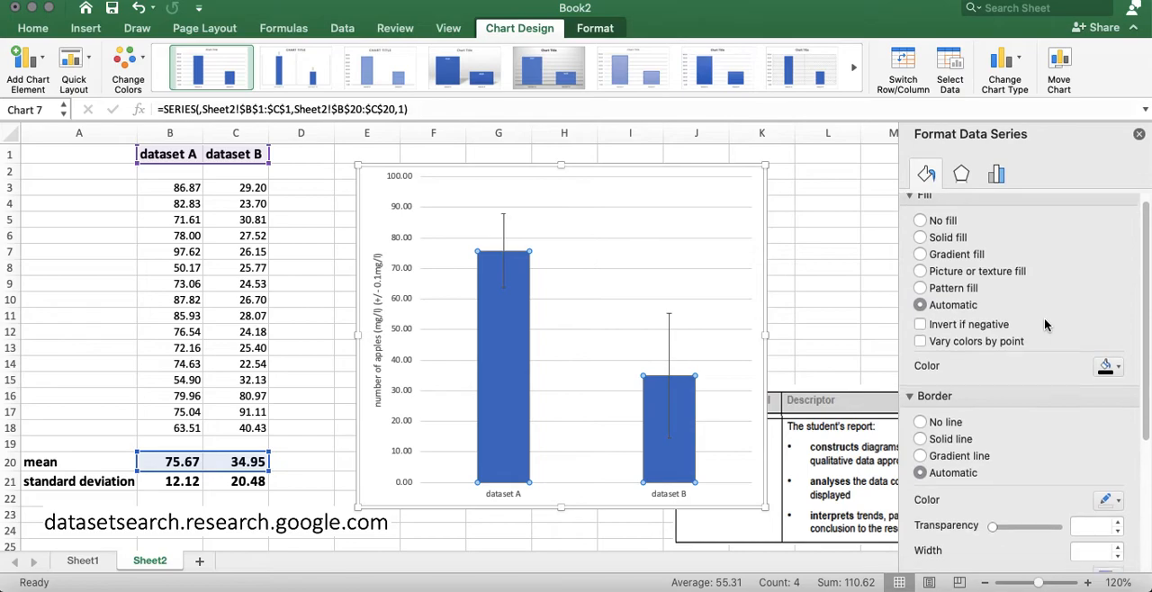
scroll(1044, 318, down, 5)
scroll(1044, 318, up, 5)
scroll(1044, 318, down, 1)
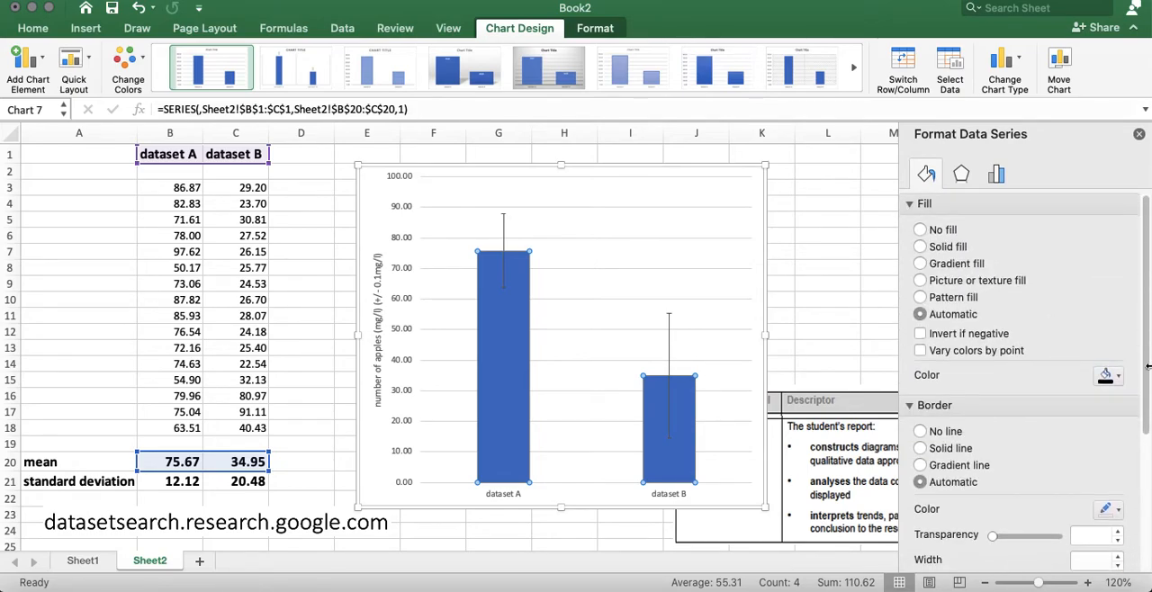
click(1117, 376)
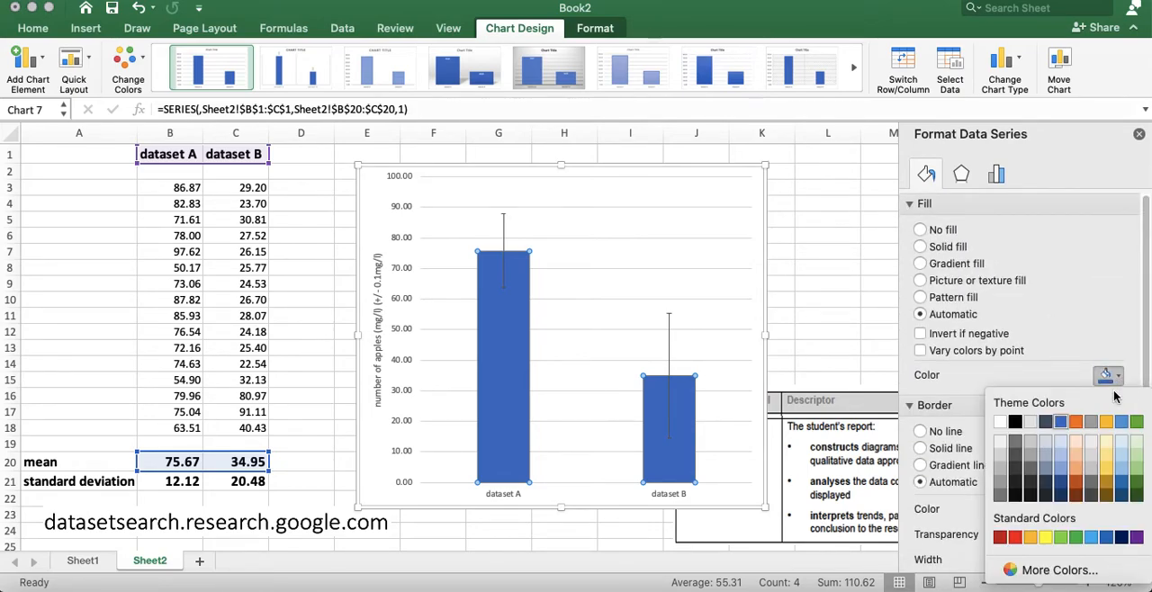
click(1032, 462)
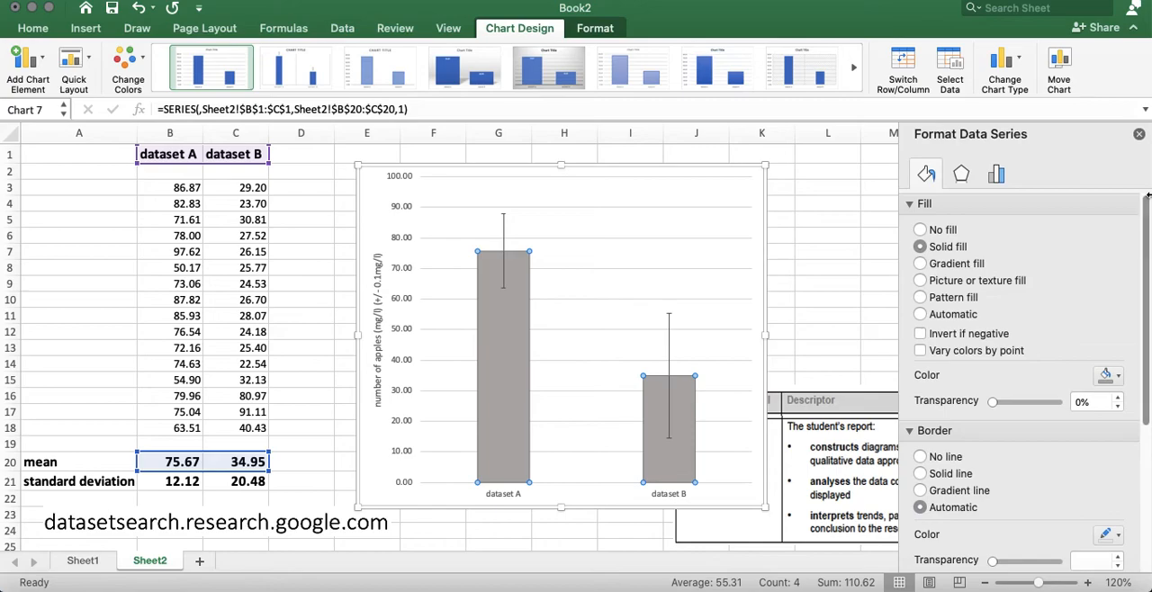
click(1139, 134)
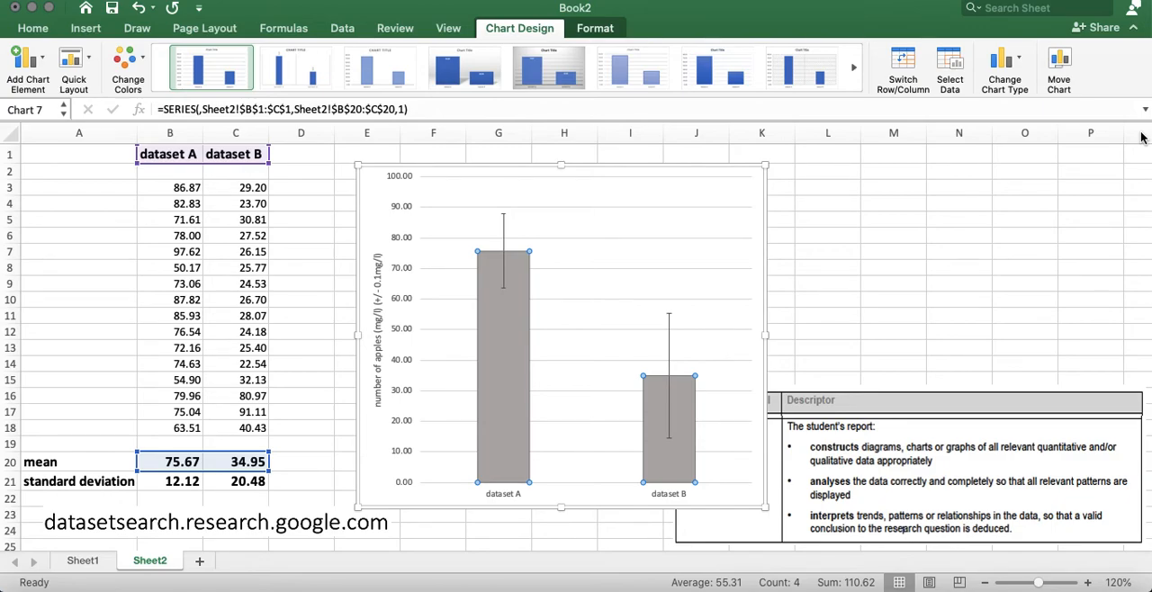
click(725, 196)
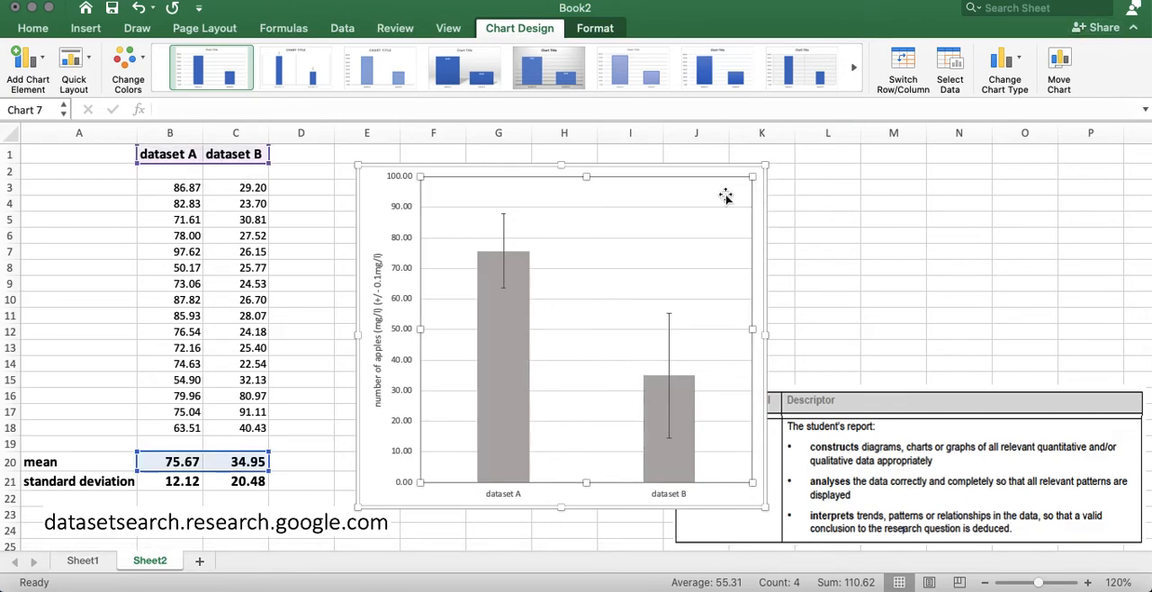